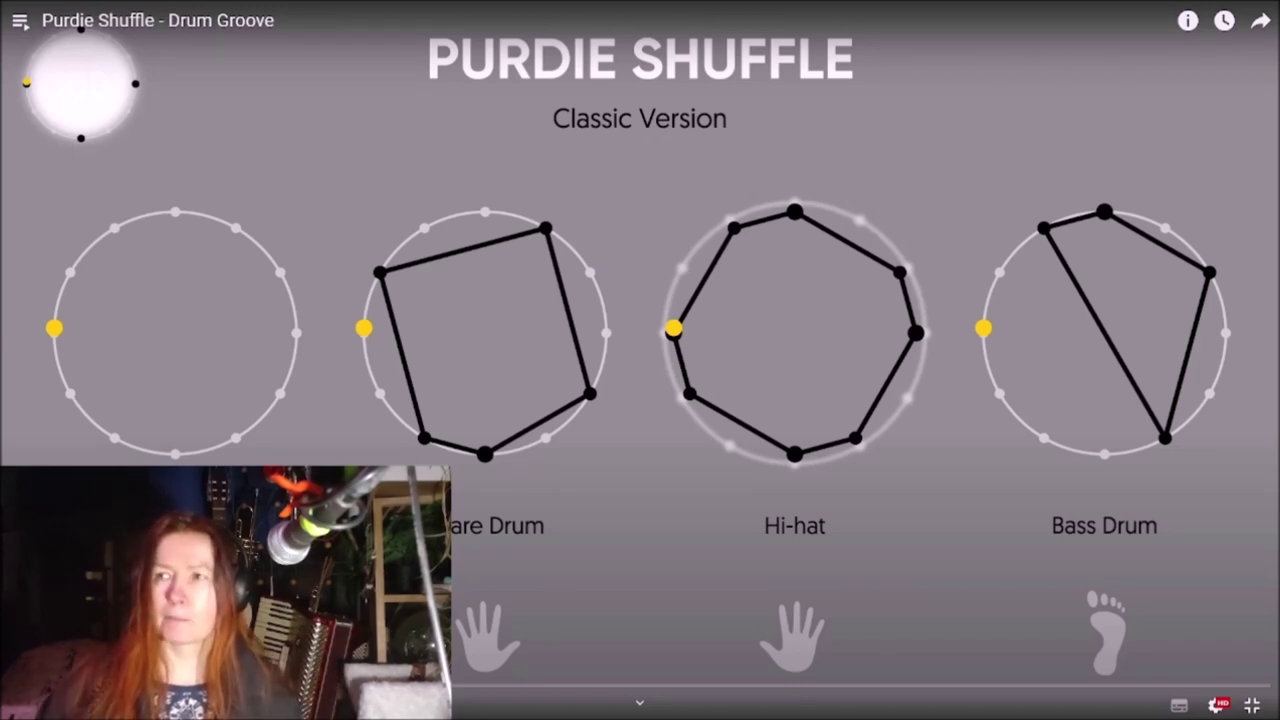
- Leave the full-screen drum groove video, mute Track 1 in the Cool Edit Pro session and play Track 2 from the beginning
left_click(1252, 705)
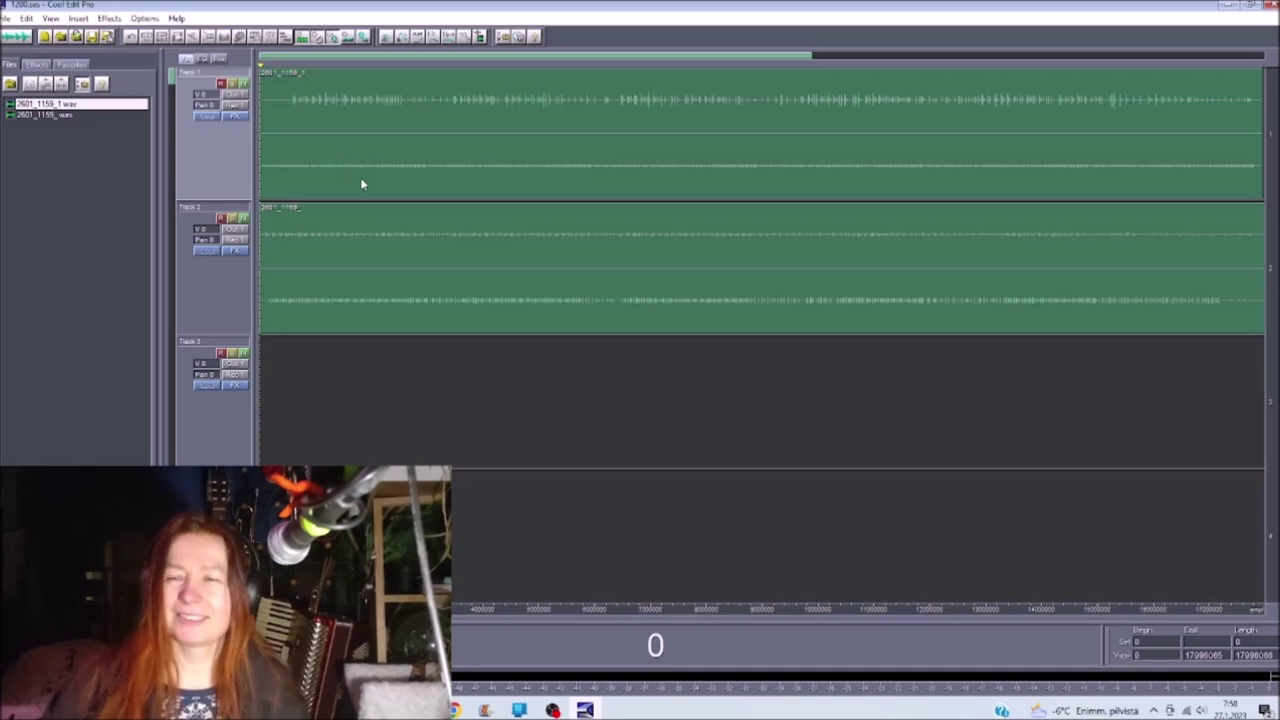
left_click(431, 316)
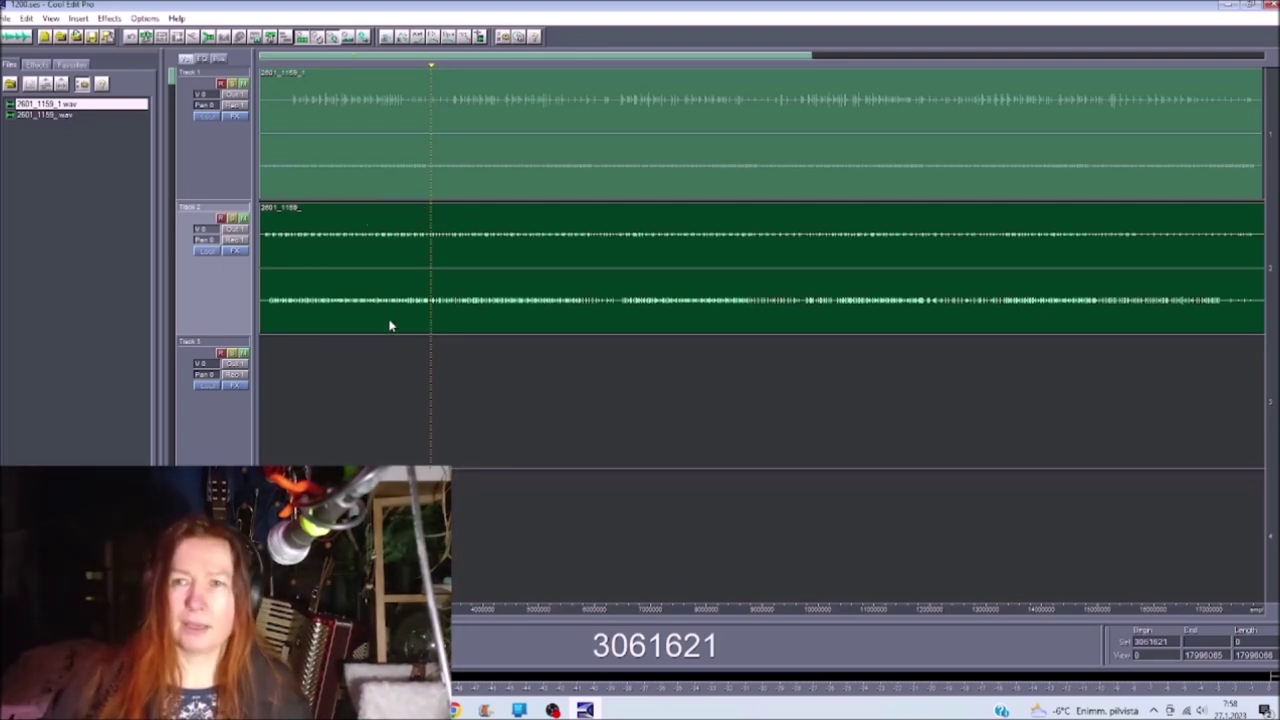
left_click(243, 84)
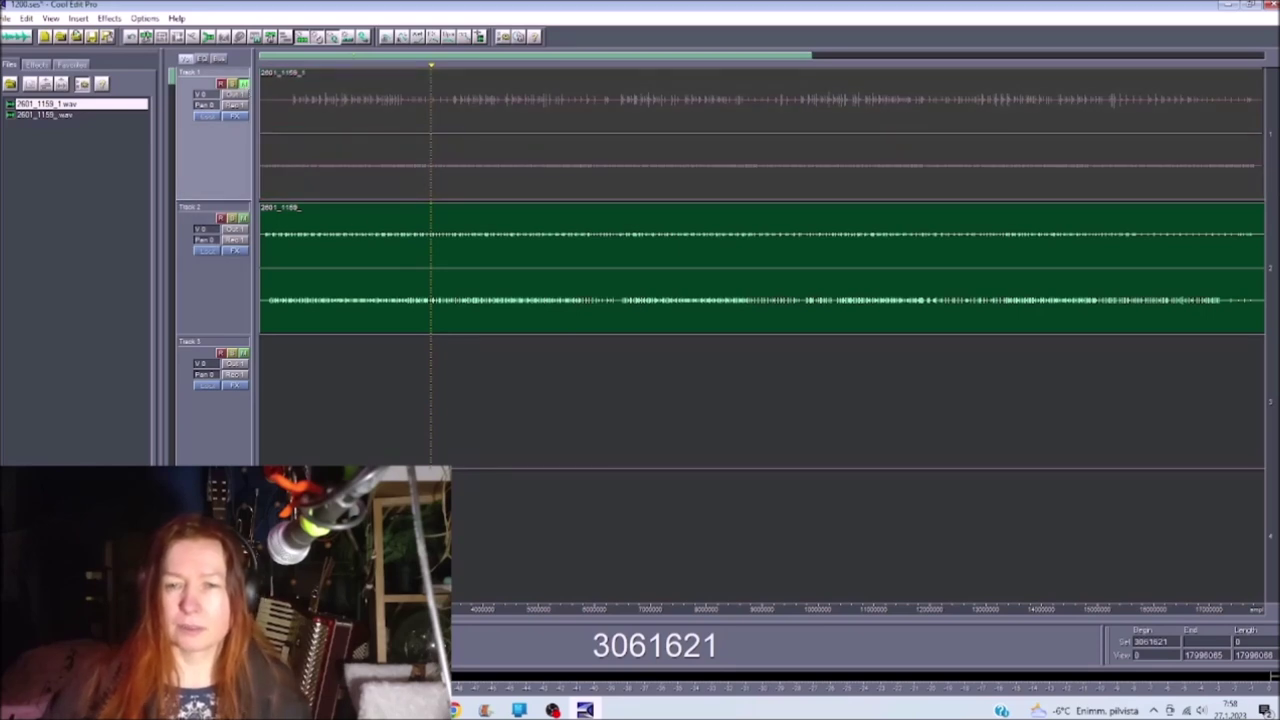
key("Home")
key("space")
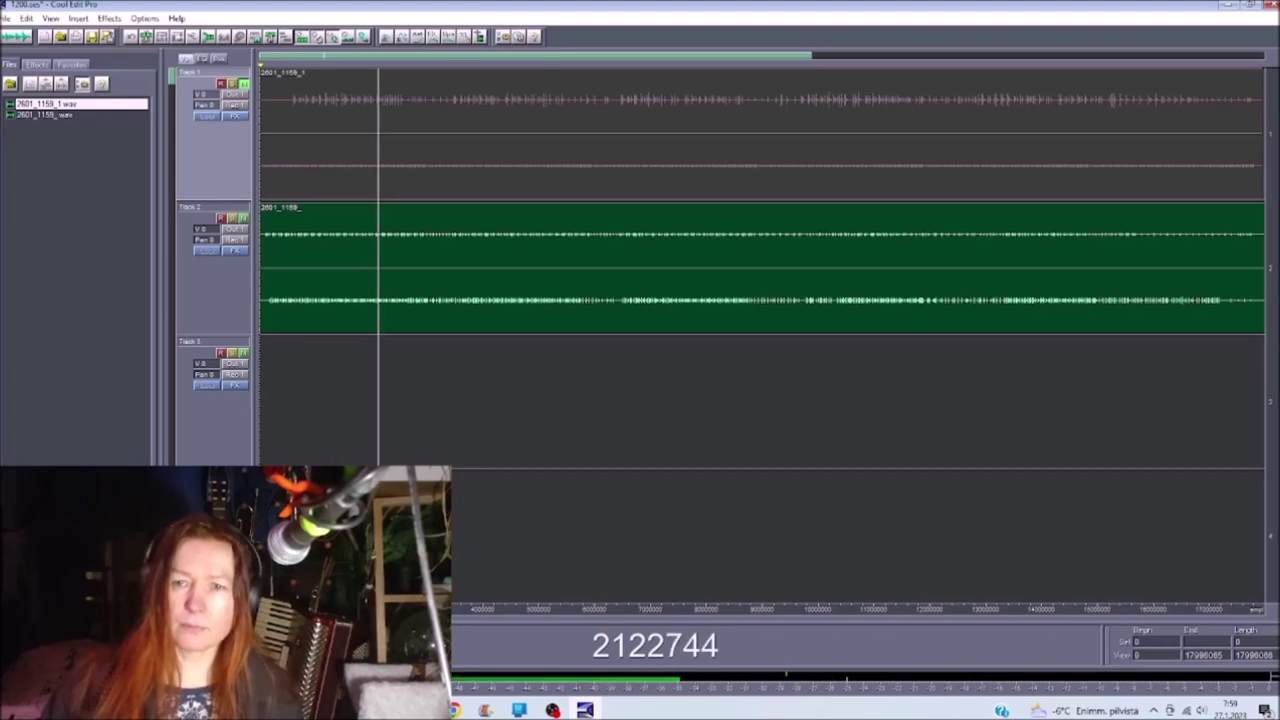
key("space")
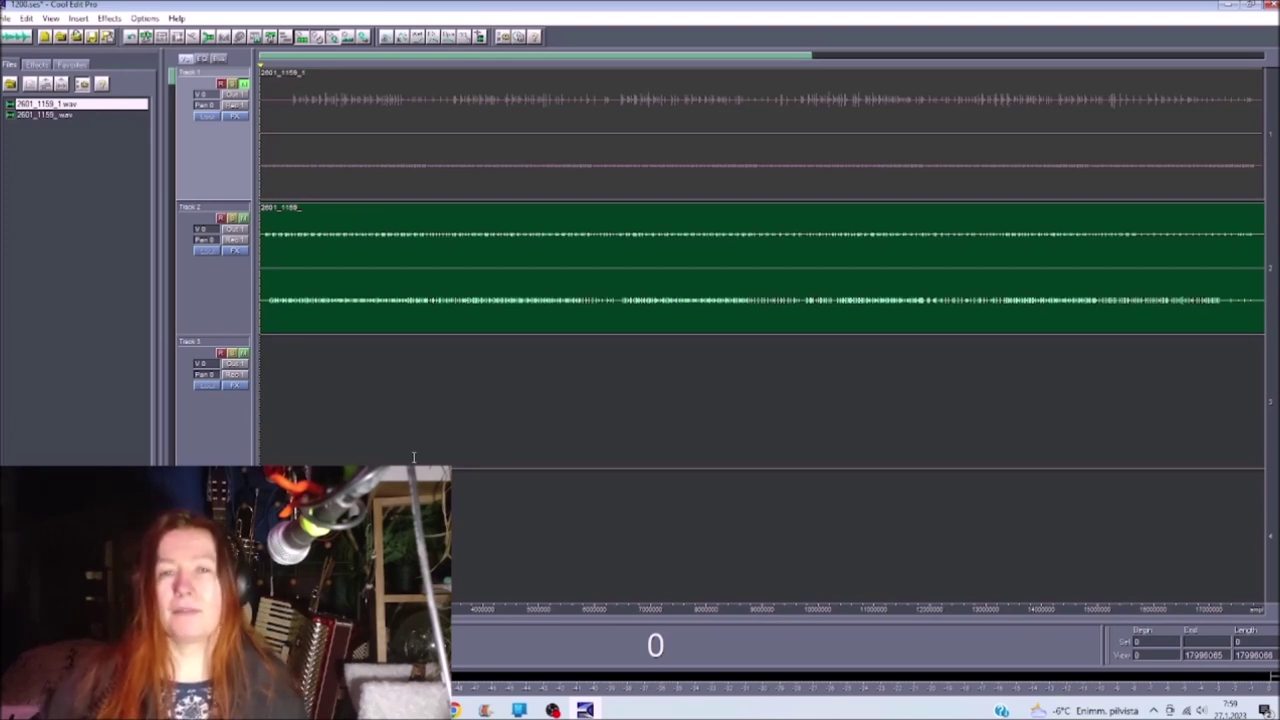
- Unmute Track 1 and play both tracks from about sample 3423230
left_click(240, 82)
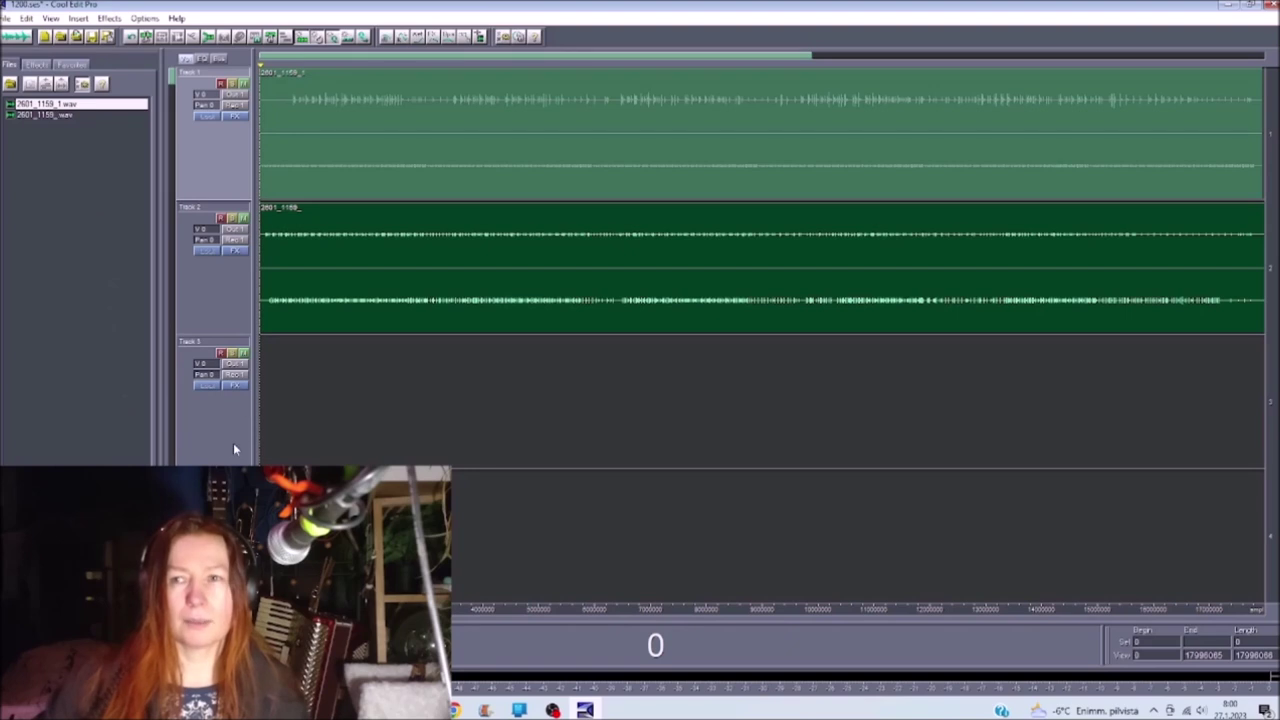
left_click(451, 124)
key("space")
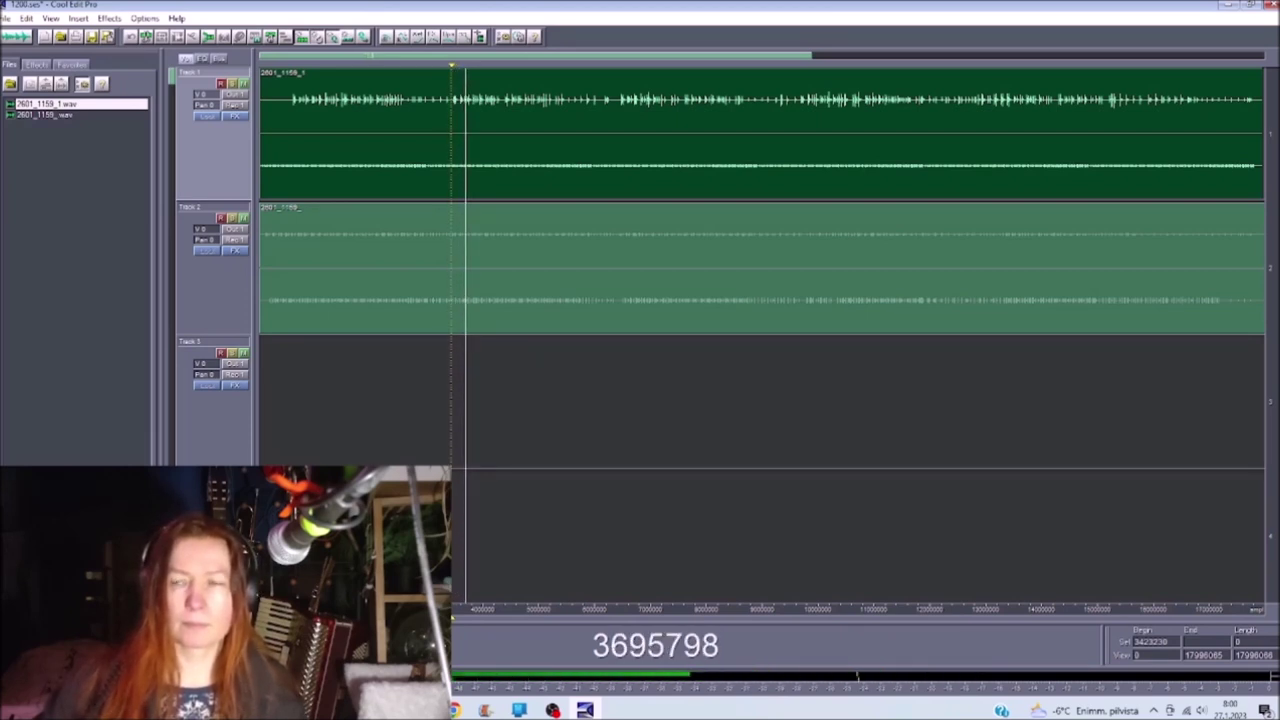
key("space")
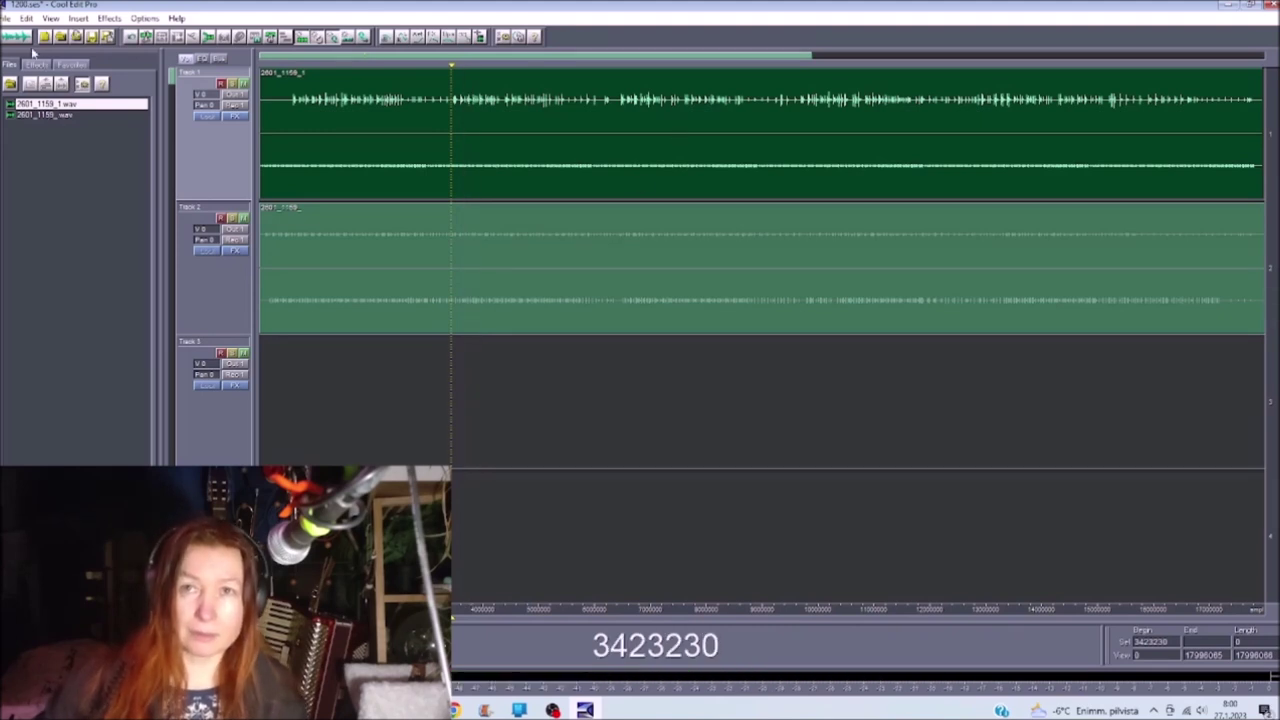
- Close the current session and its waveforms without saving, and open the recent session 1416.ses
left_click(7, 20)
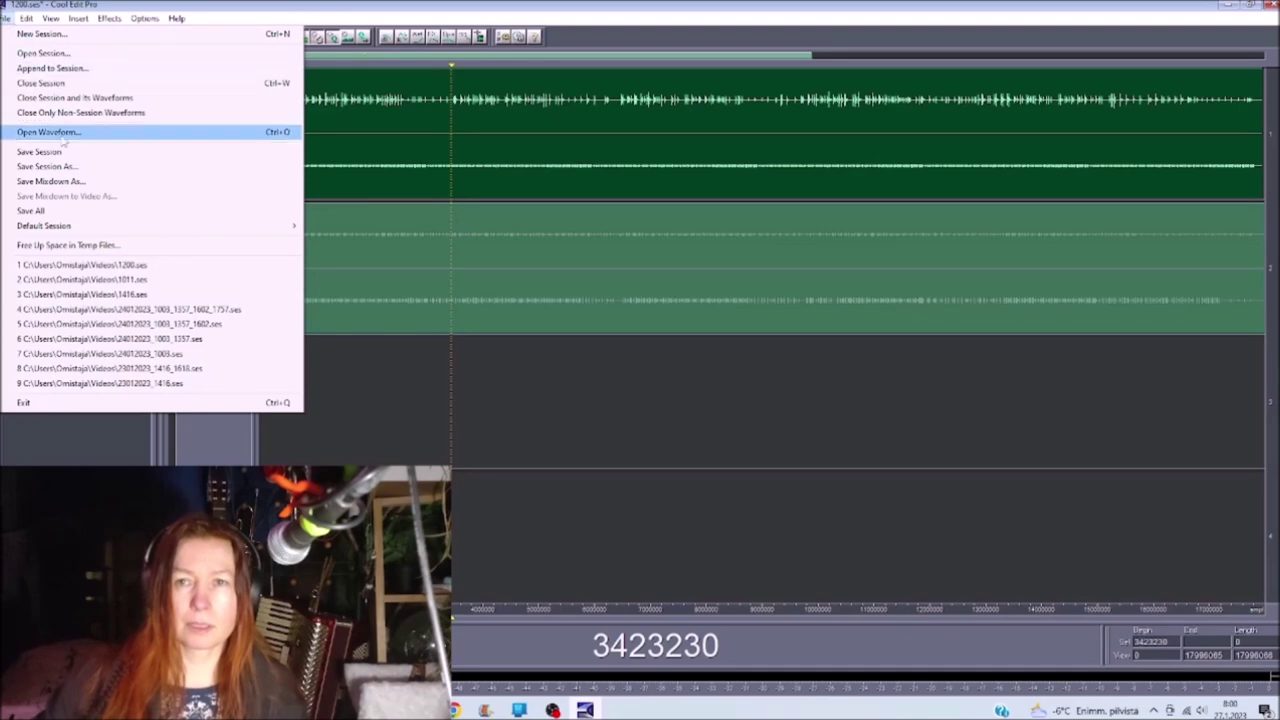
left_click(82, 98)
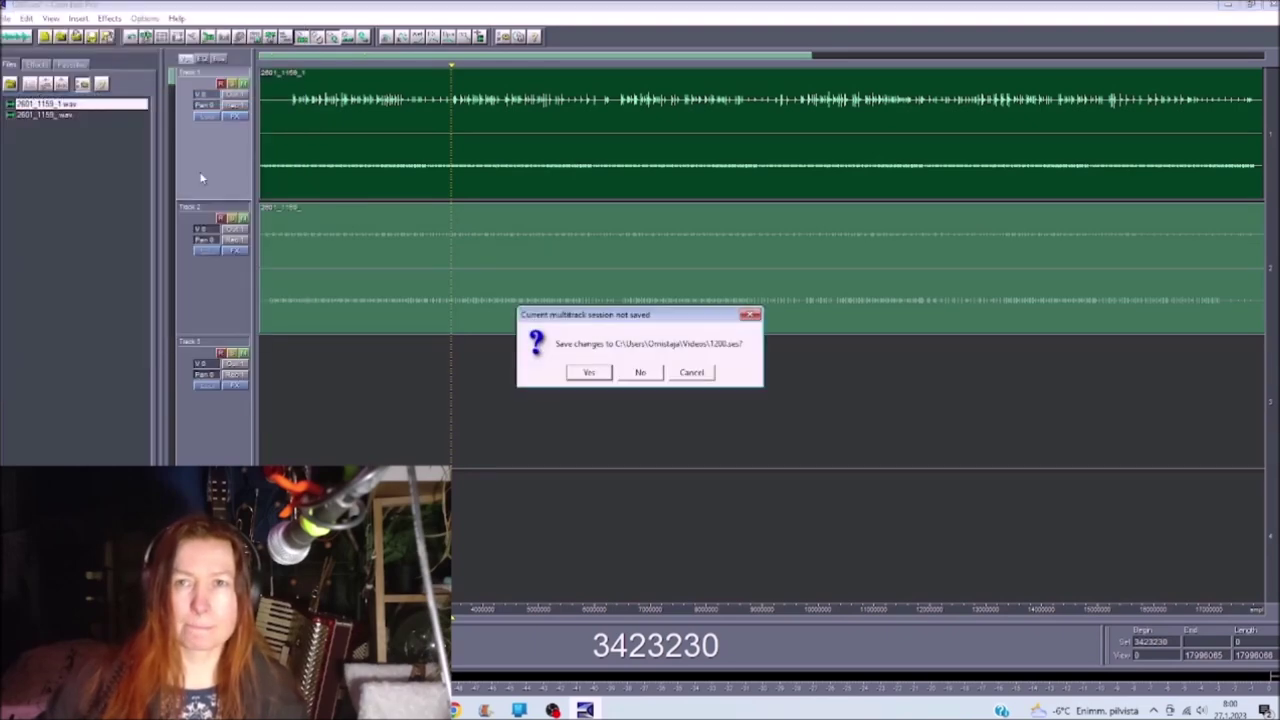
left_click(641, 372)
left_click(6, 19)
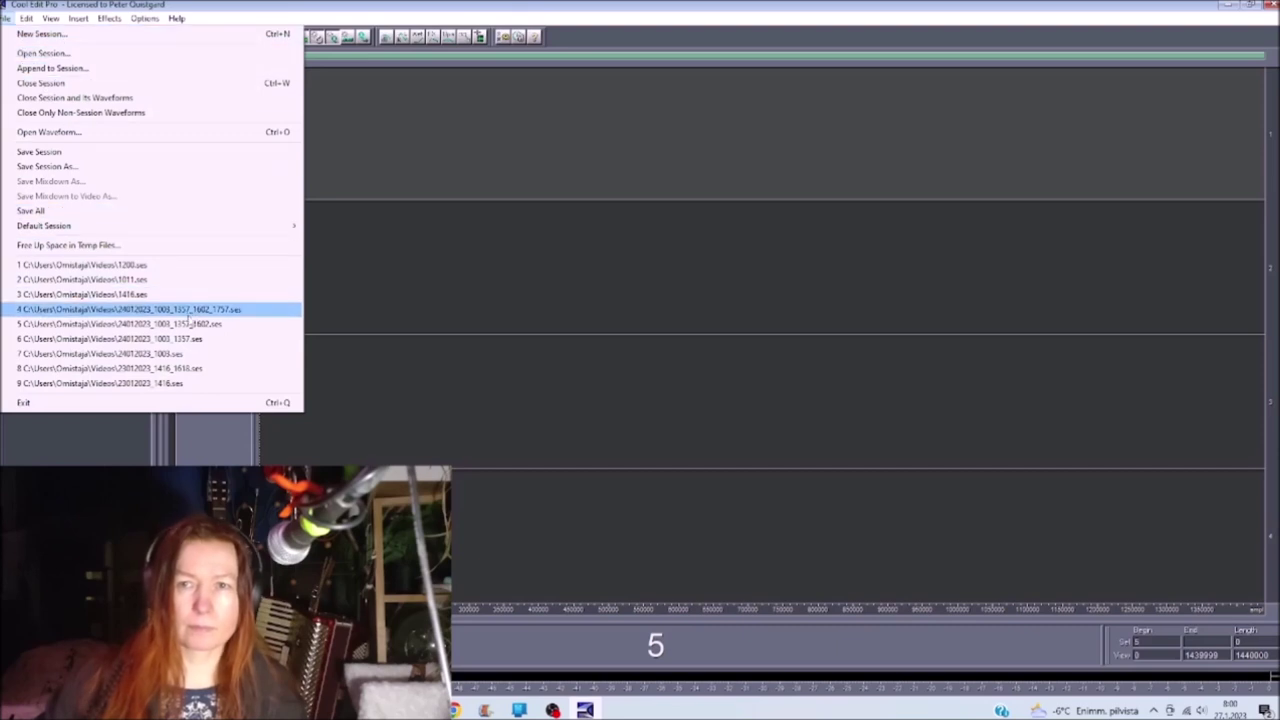
left_click(138, 296)
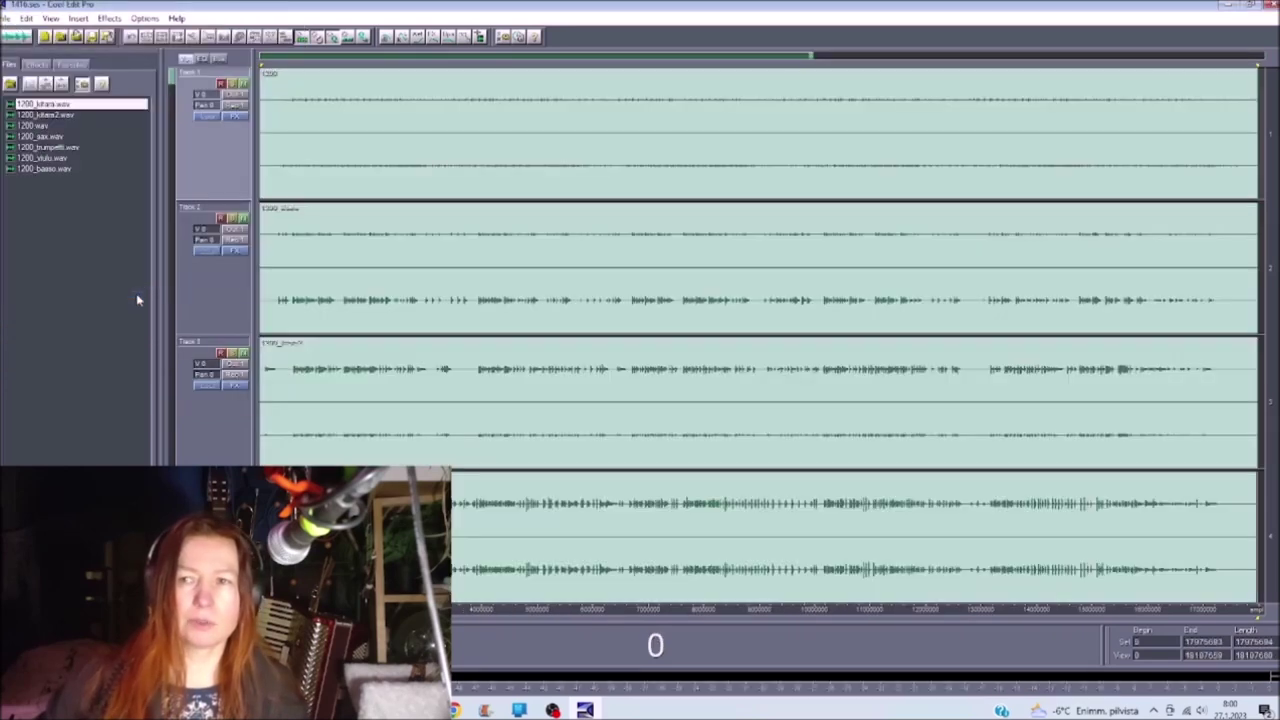
- Mute Tracks 3 to 7 and play only Tracks 1 and 2 from the start of the session
left_click(244, 355)
left_click(244, 490)
scroll(700, 330, "down", 1)
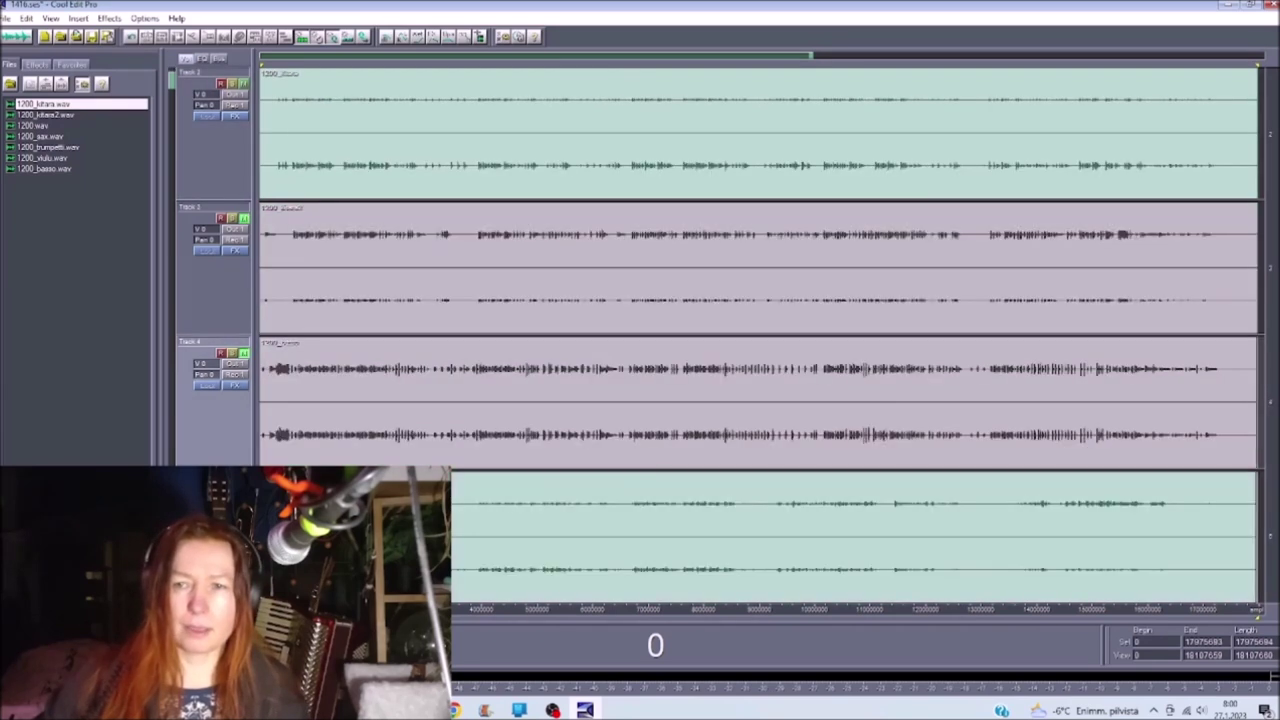
left_click(244, 490)
scroll(700, 330, "down", 1)
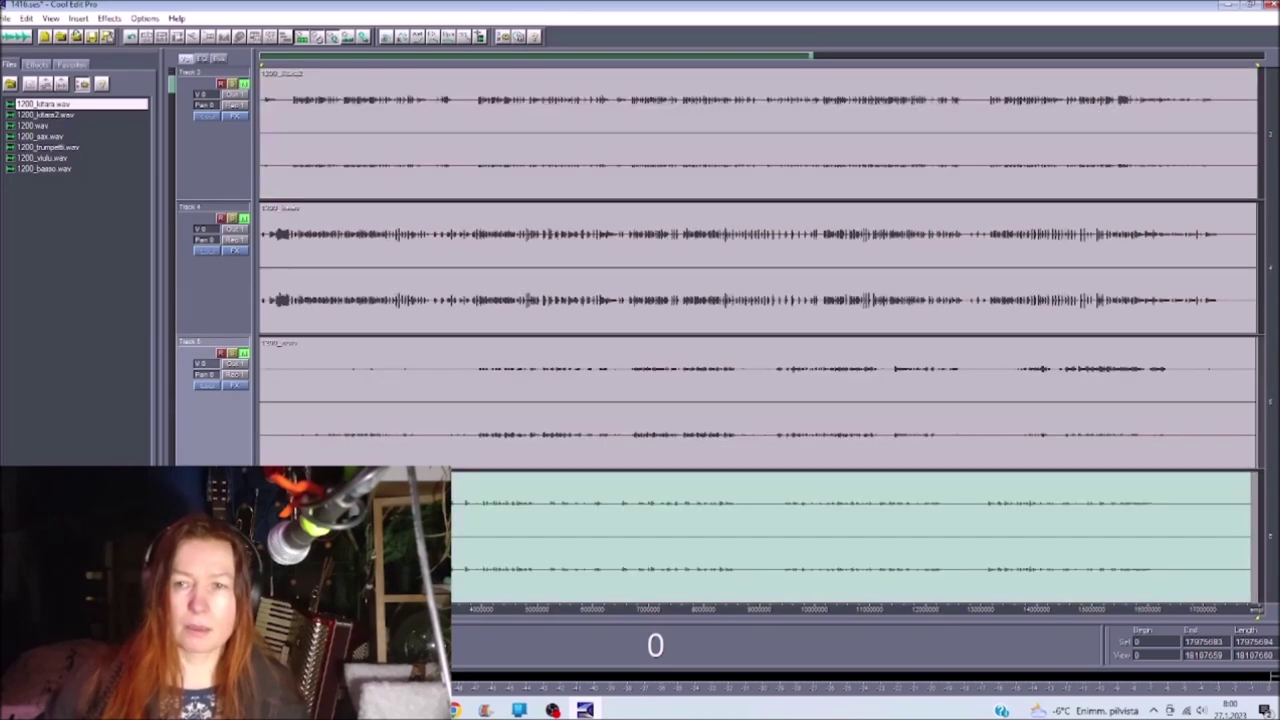
left_click(244, 490)
scroll(700, 330, "down", 1)
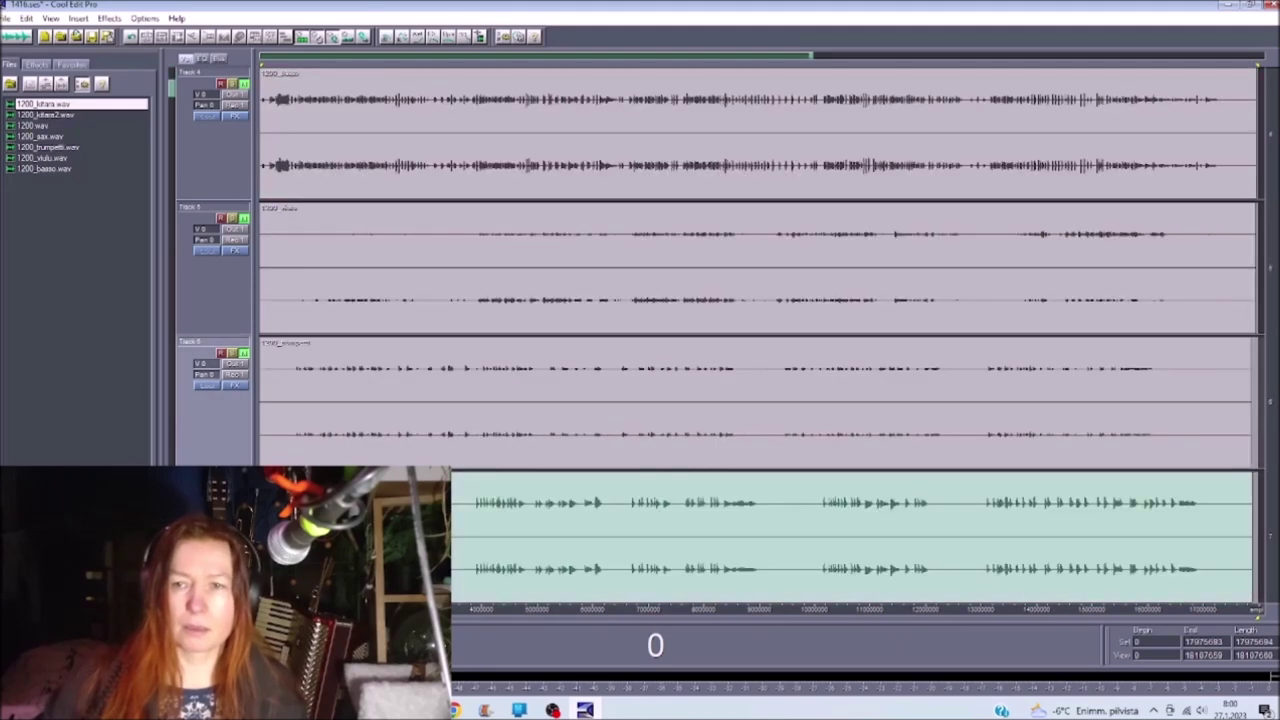
left_click(244, 490)
scroll(700, 330, "down", 1)
scroll(700, 330, "up", 4)
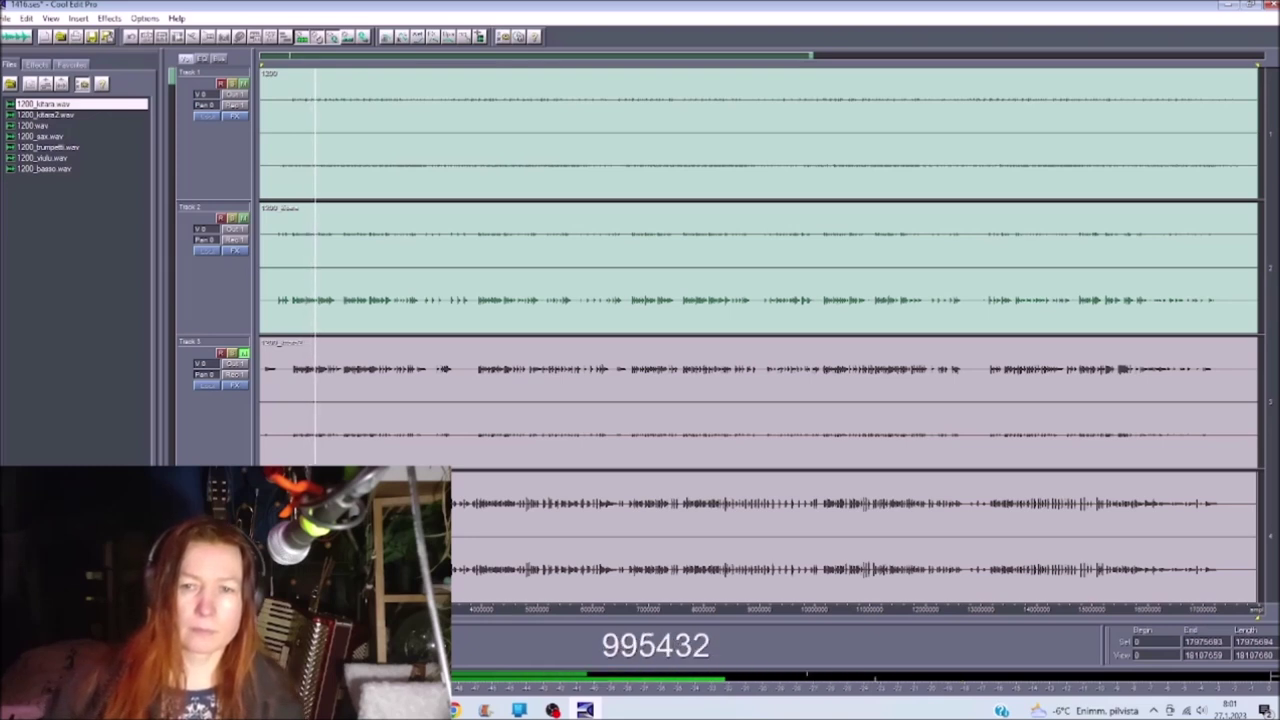
key("space")
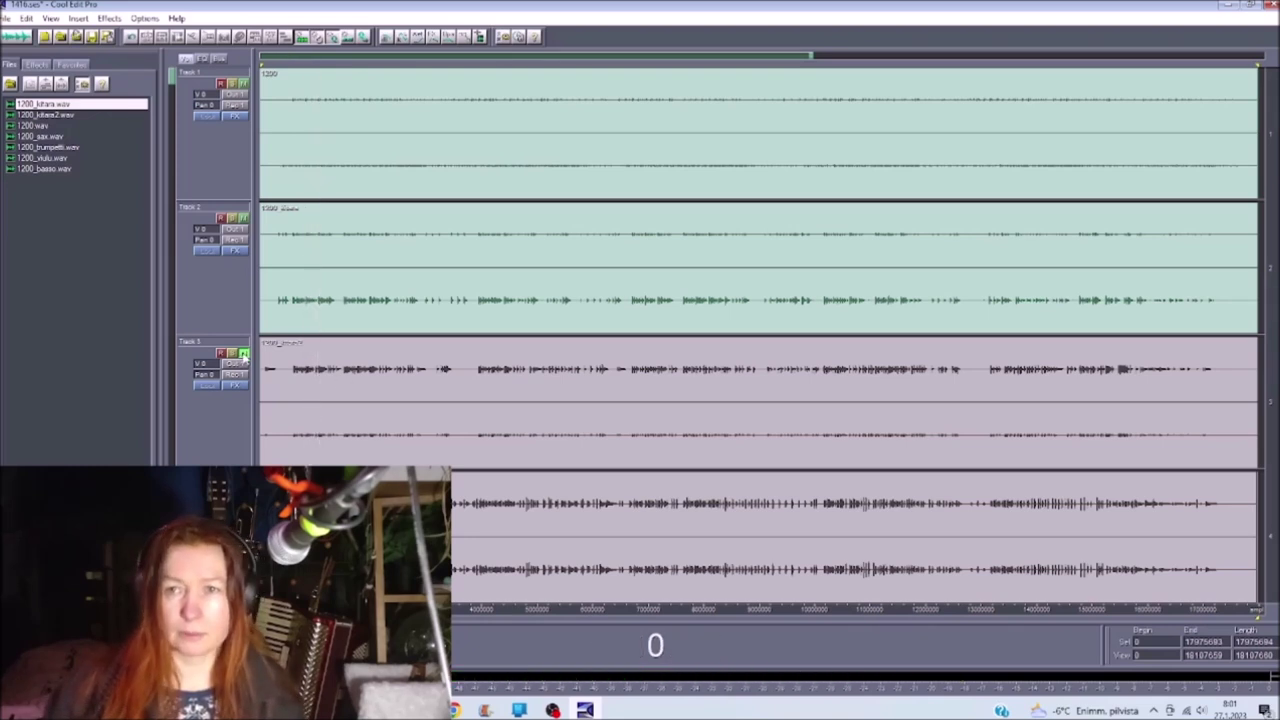
- Unmute Track 3 with the 1200_kitara2 clip and play the mix from about sample 436621
left_click(243, 354)
left_click(286, 394)
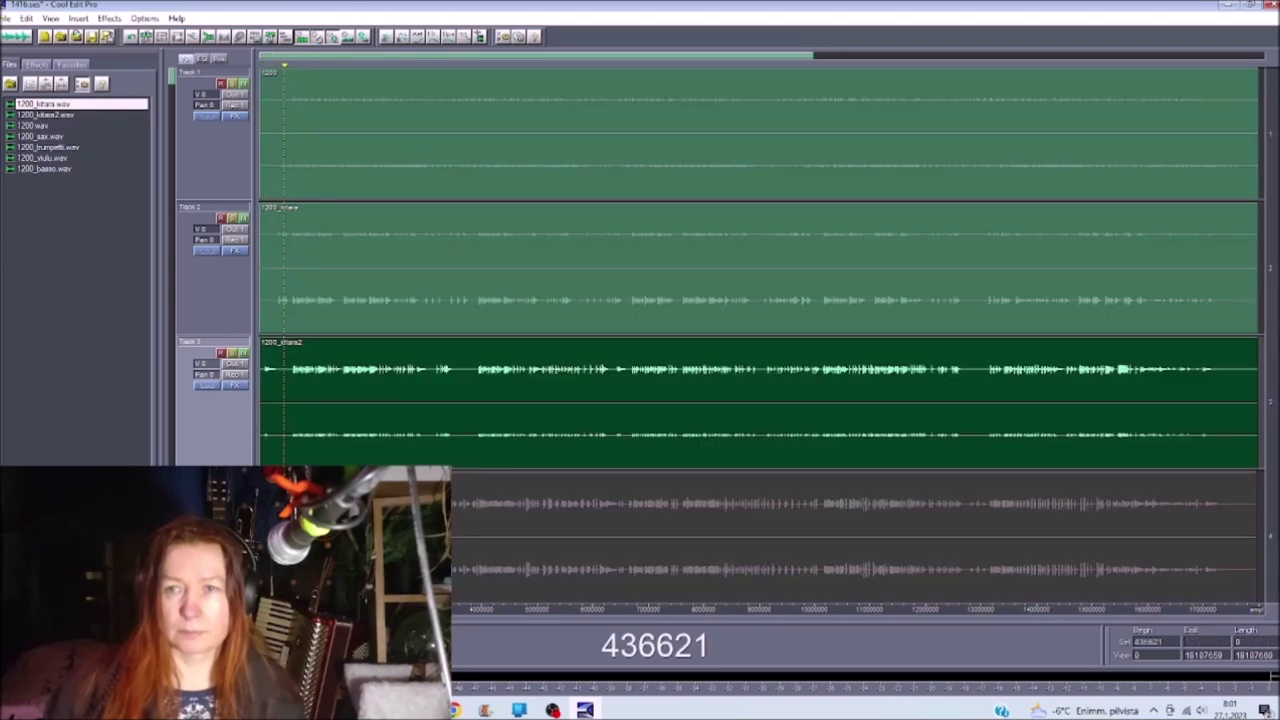
key("space")
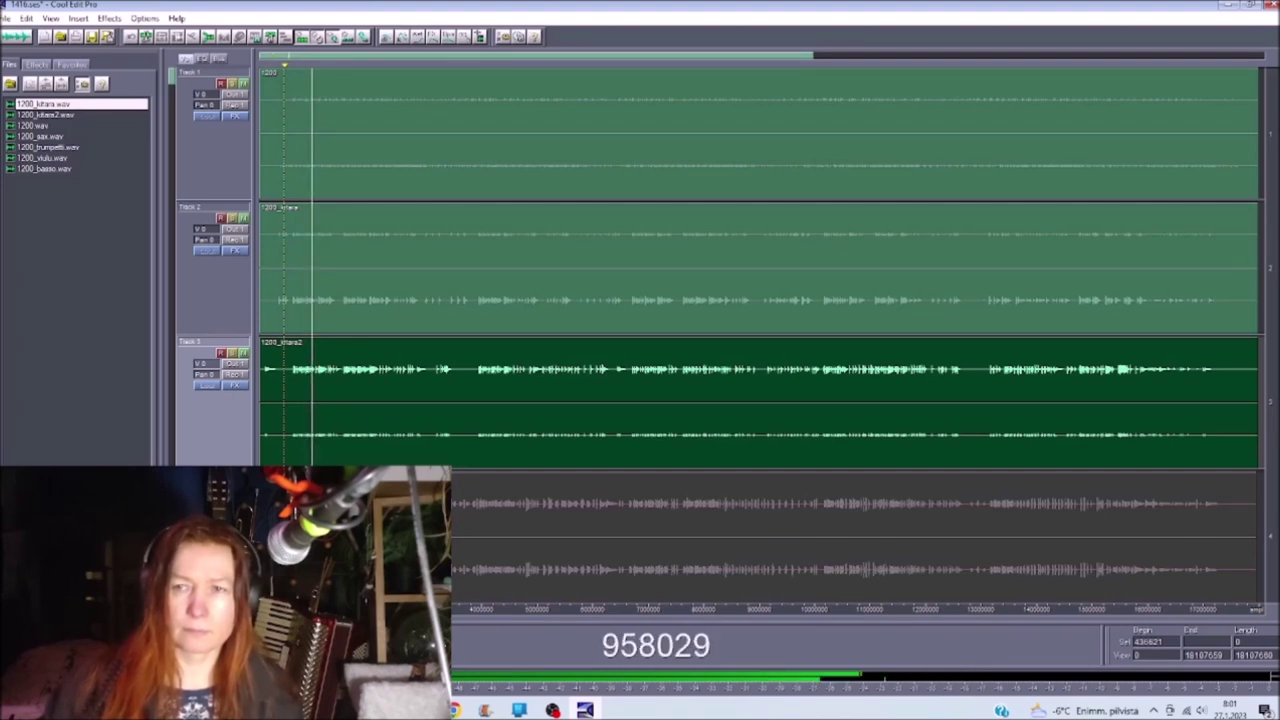
key("space")
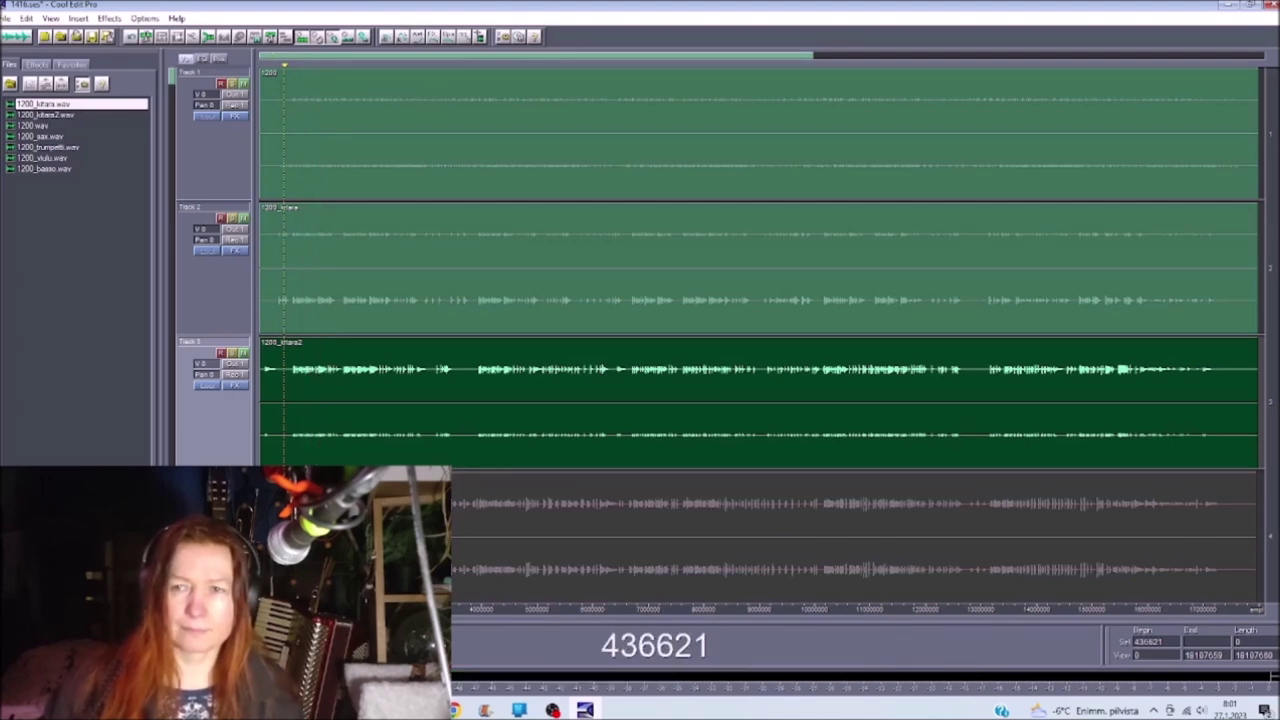
- Unmute Track 4 with the 1200_basso clip and play the mix from about sample 667060
left_click(297, 537)
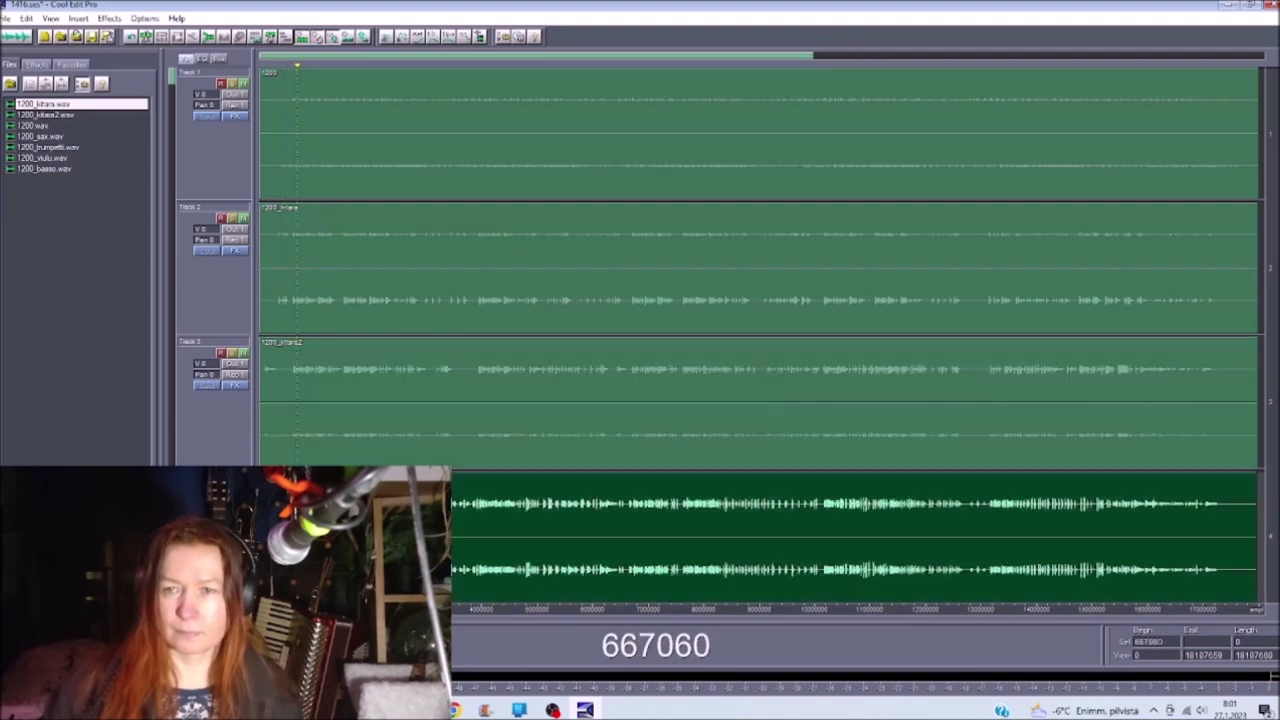
key("space")
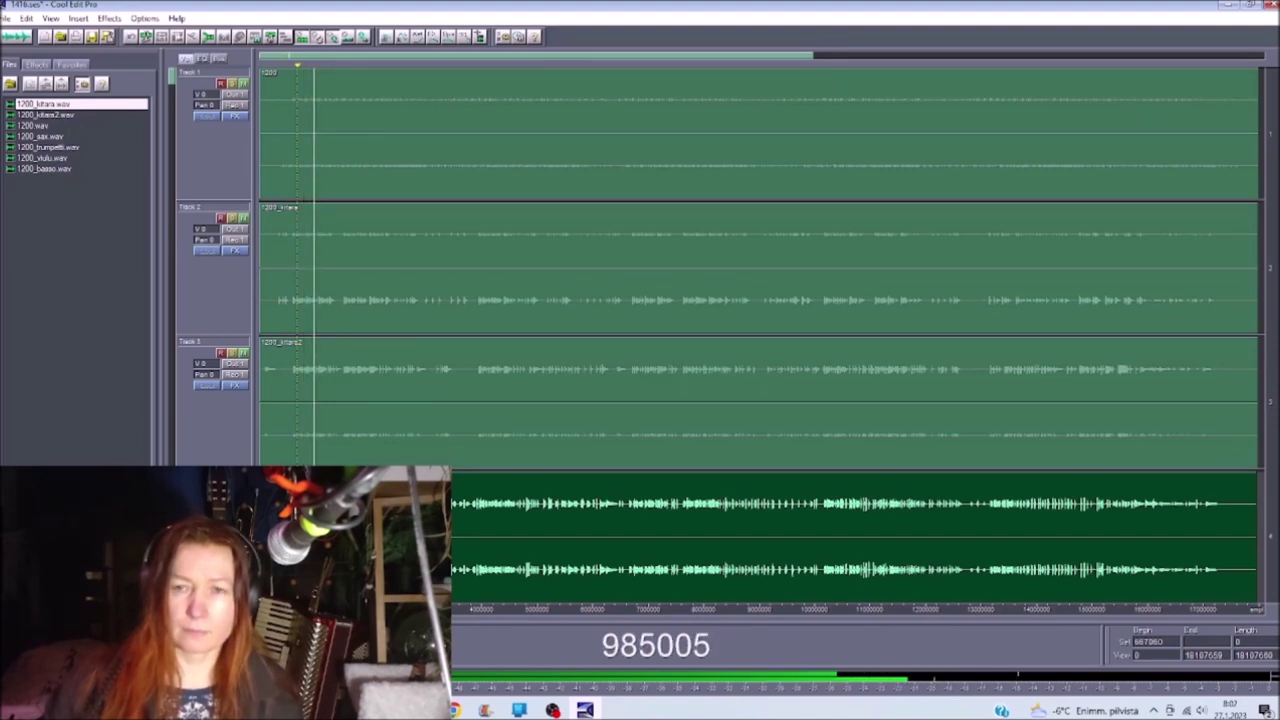
key("space")
- Unmute Track 5 with the 1200_viulu clip and play the mix from about sample 1443276
scroll(760, 300, "down", 1)
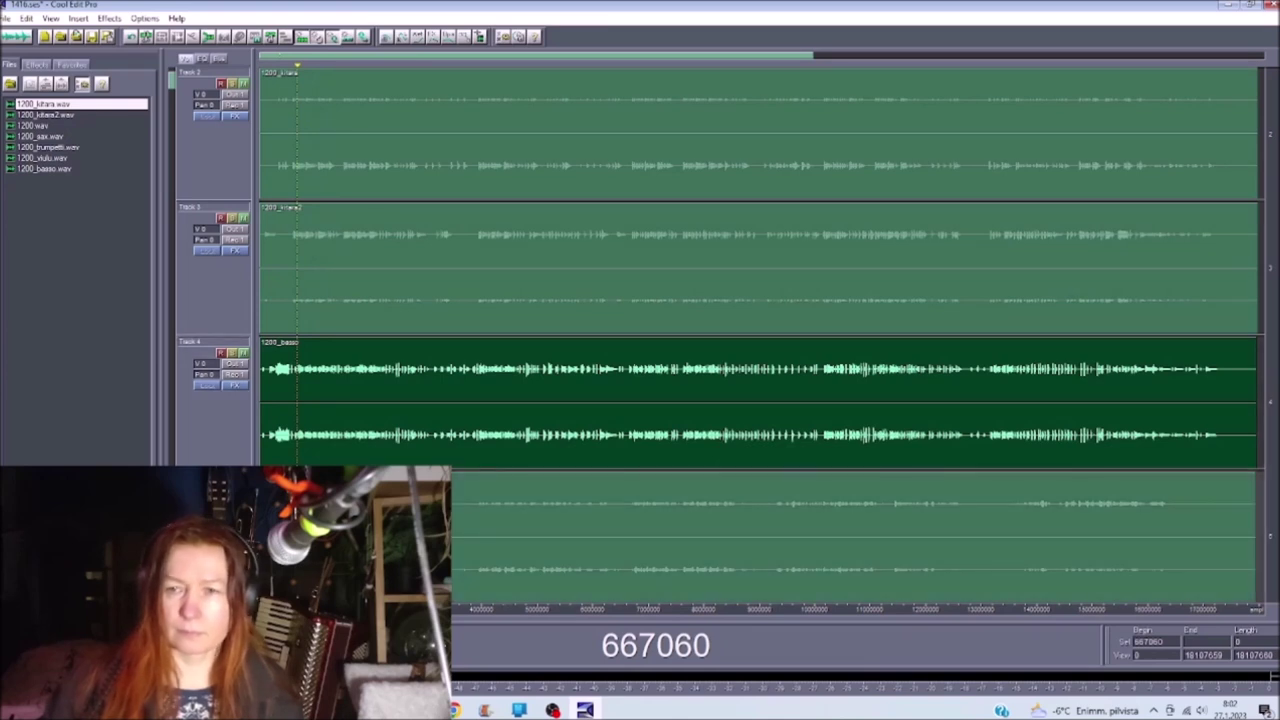
left_click(340, 535)
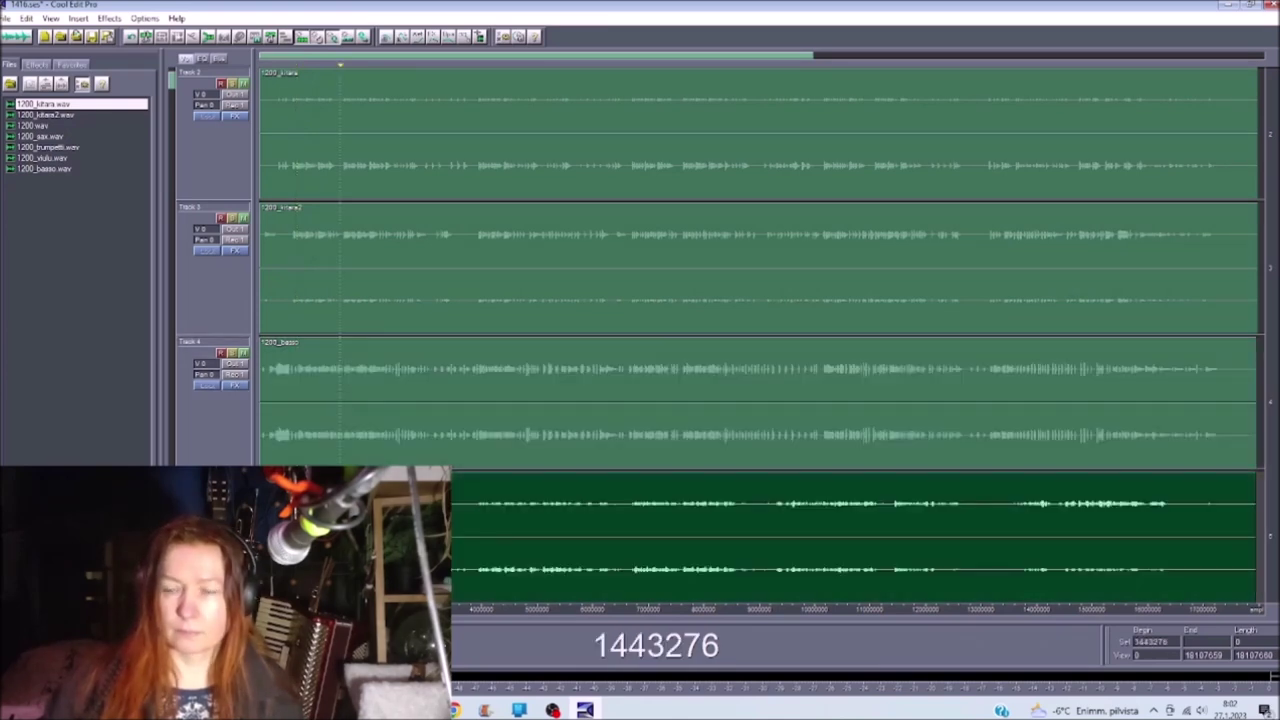
key("space")
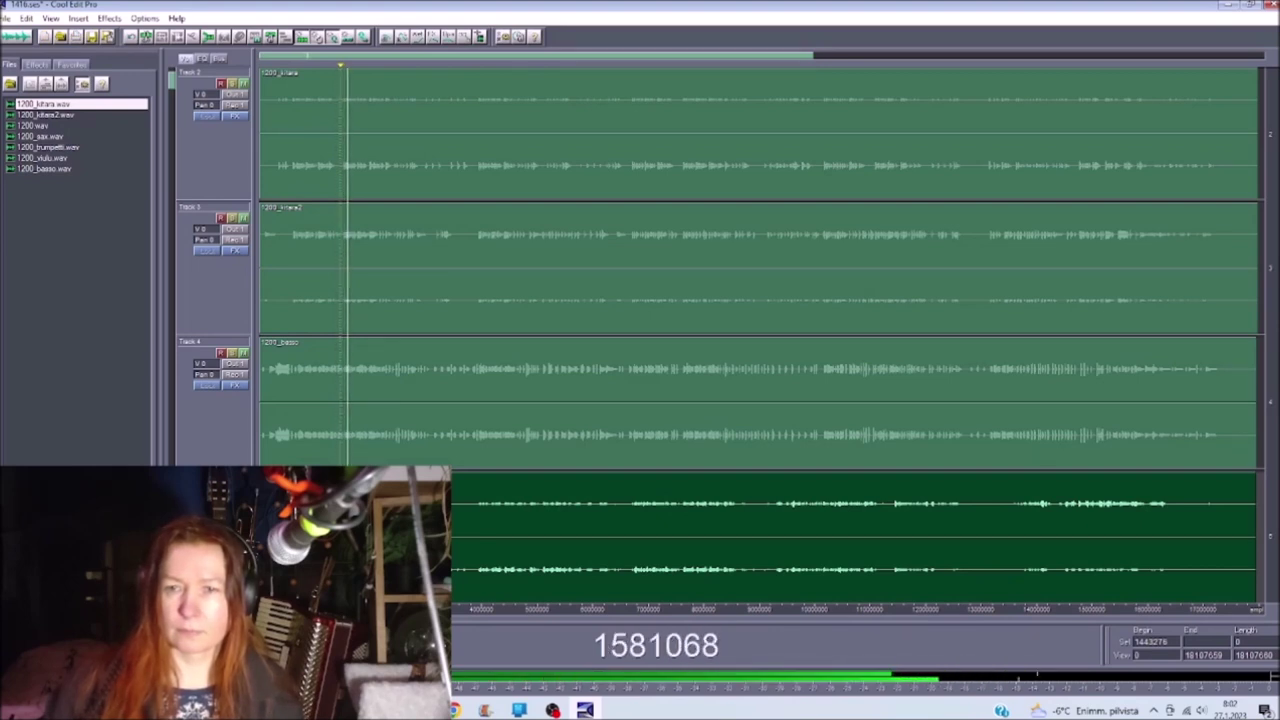
key("space")
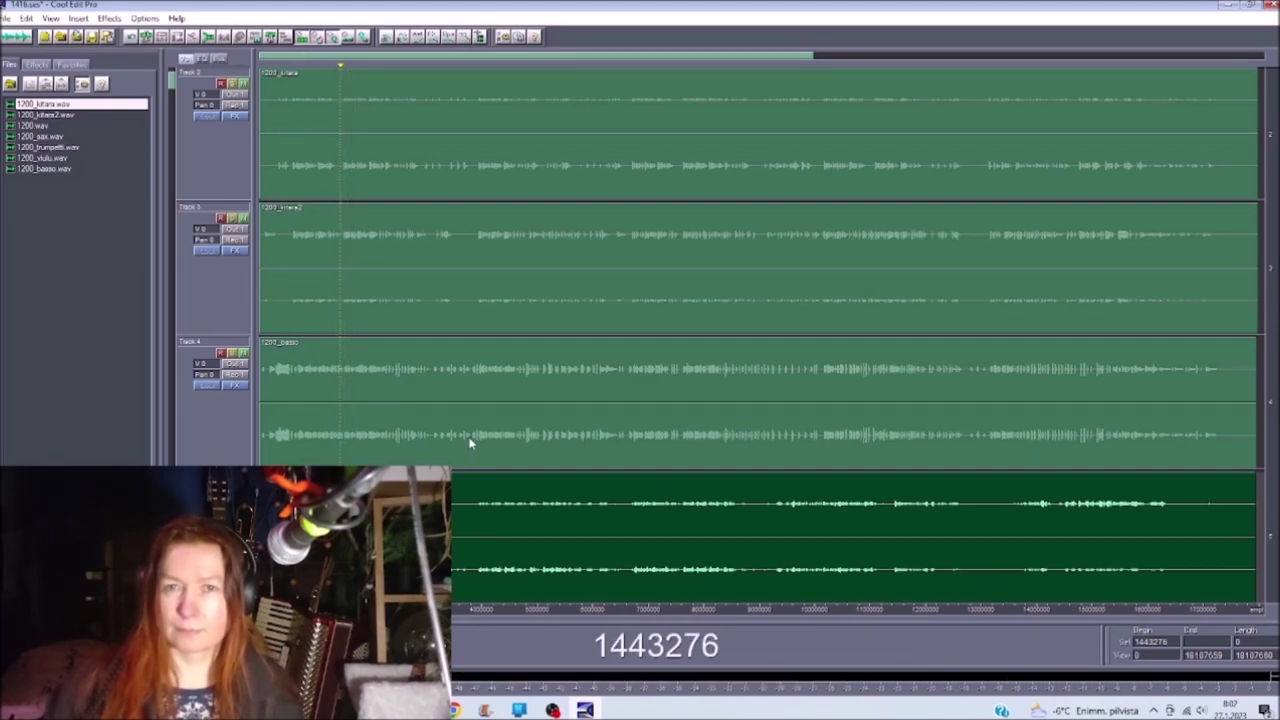
- Unmute Track 6 with the 1200_trumpetti clip and replay the mix from the current cursor position
scroll(460, 461, "down", 1)
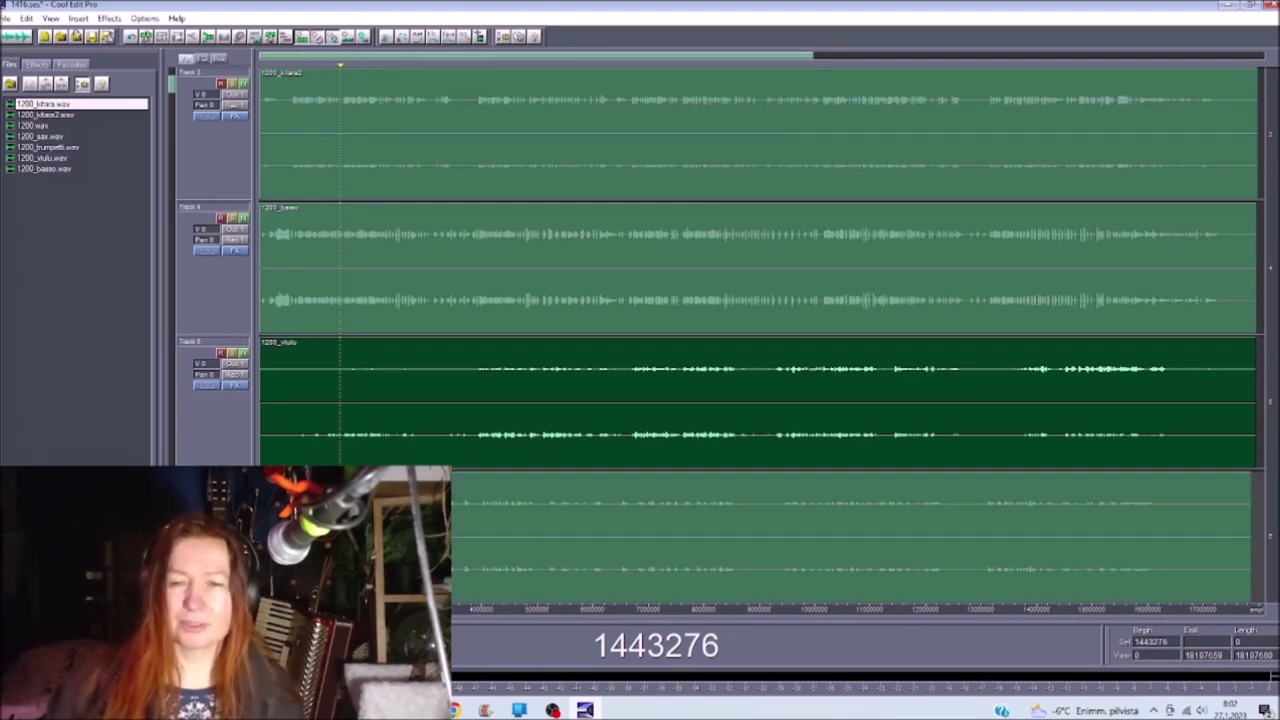
key("space")
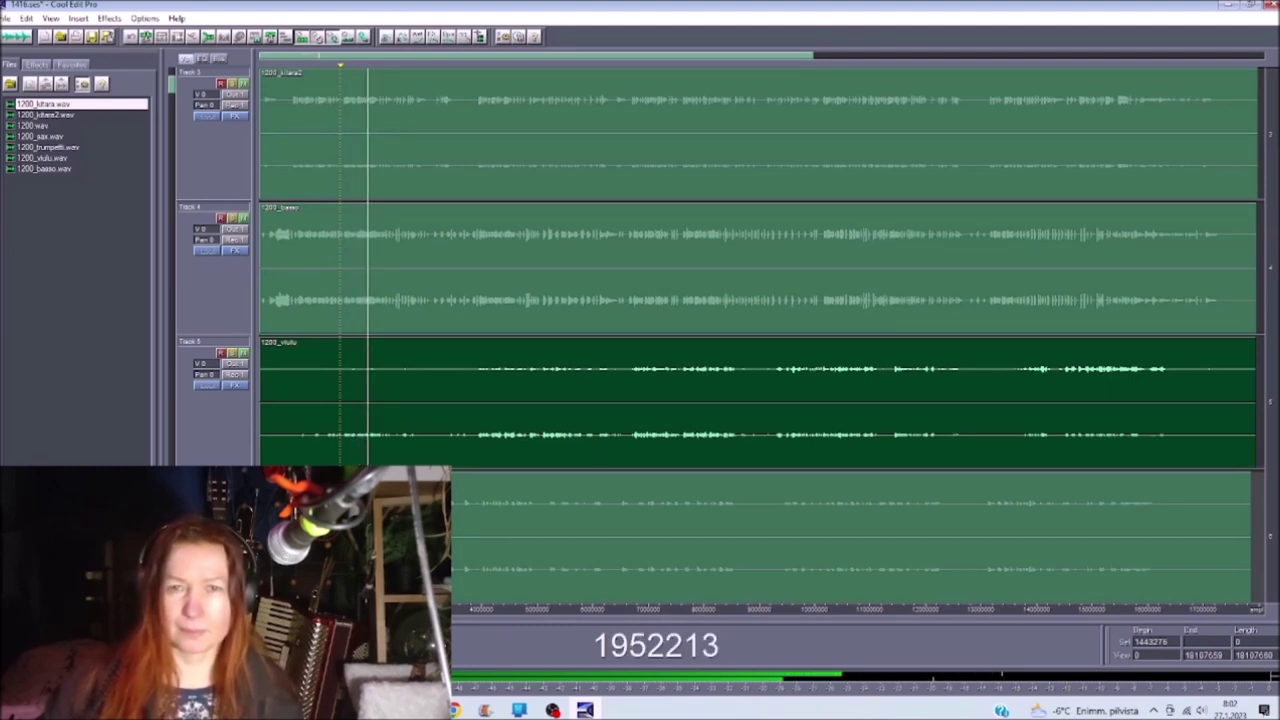
key("space")
- Unmute Track 7 and play the mix from about sample 1540303
scroll(757, 265, "down", 1)
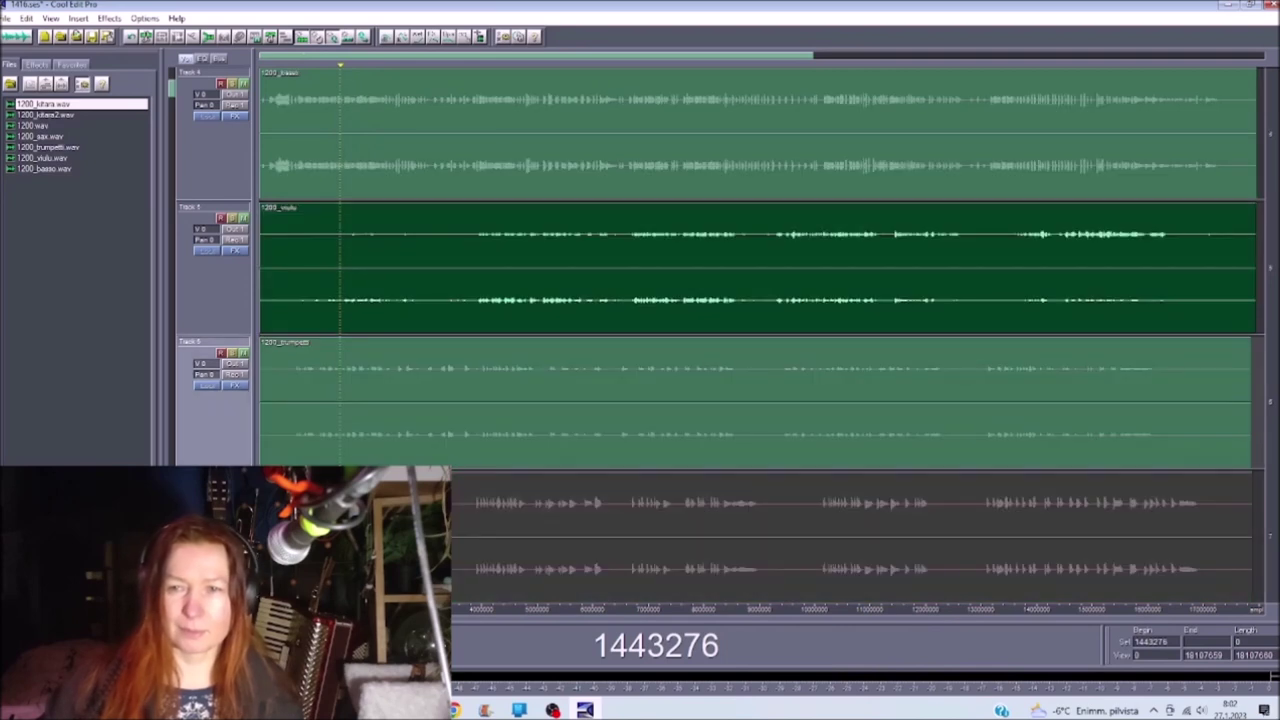
left_click(346, 535)
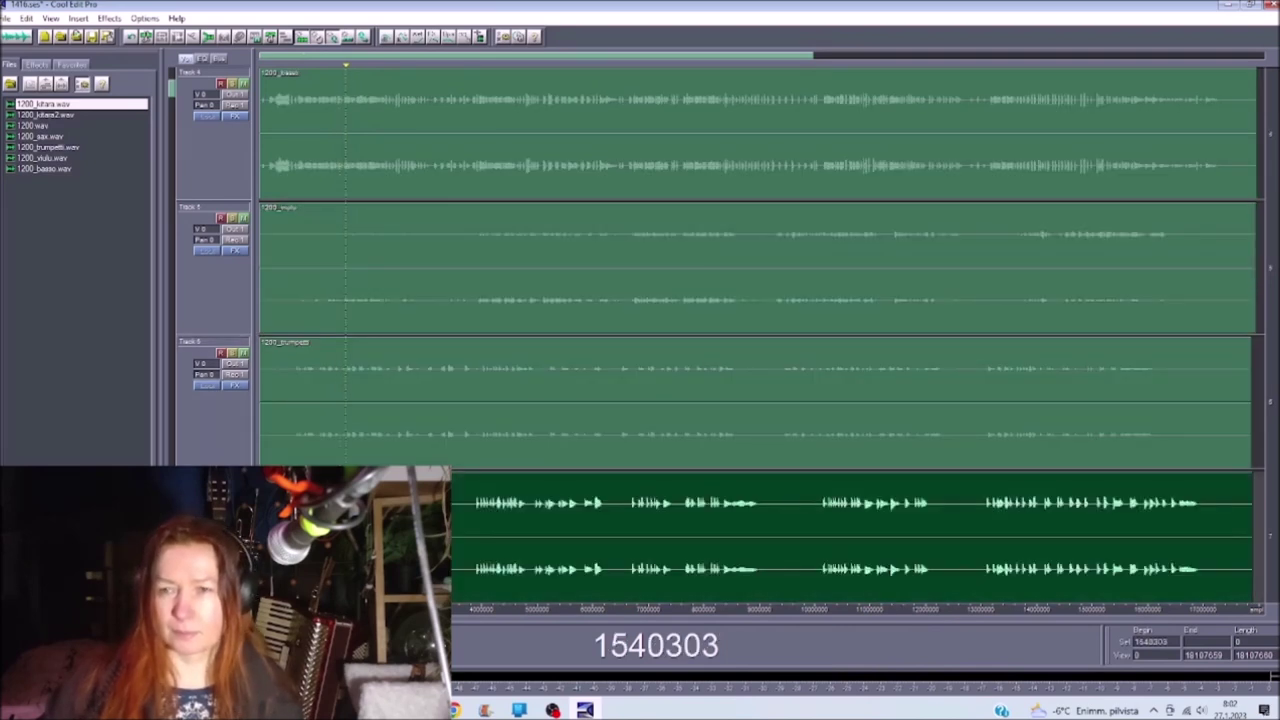
key("space")
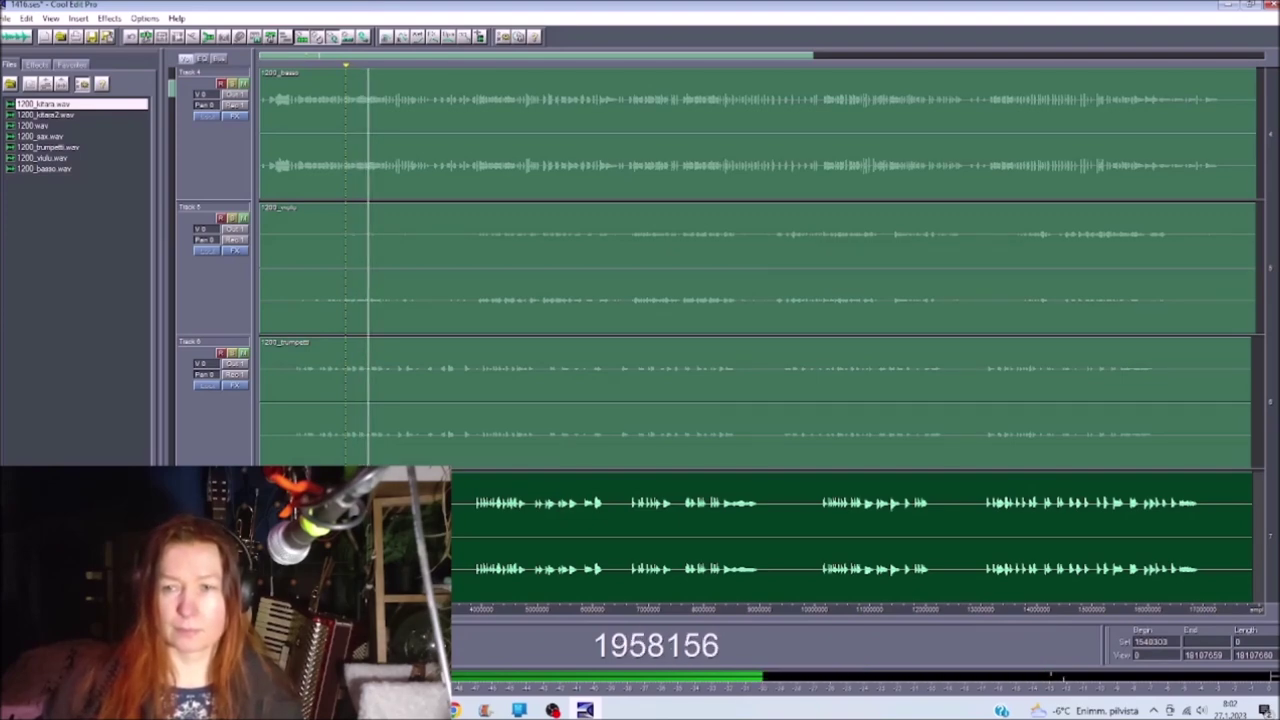
key("space")
- Close the 1416.ses session and its waveforms without saving the changes
scroll(760, 266, "down", 2)
scroll(760, 266, "up", 5)
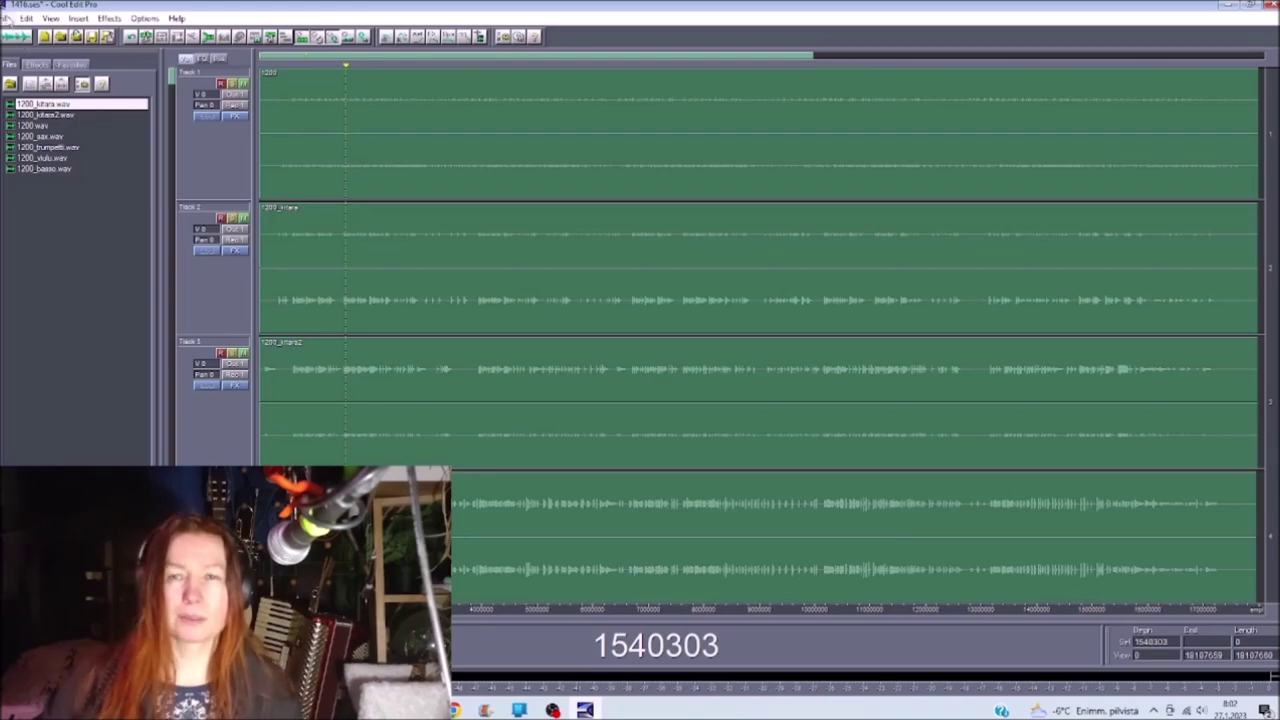
left_click(7, 18)
left_click(80, 94)
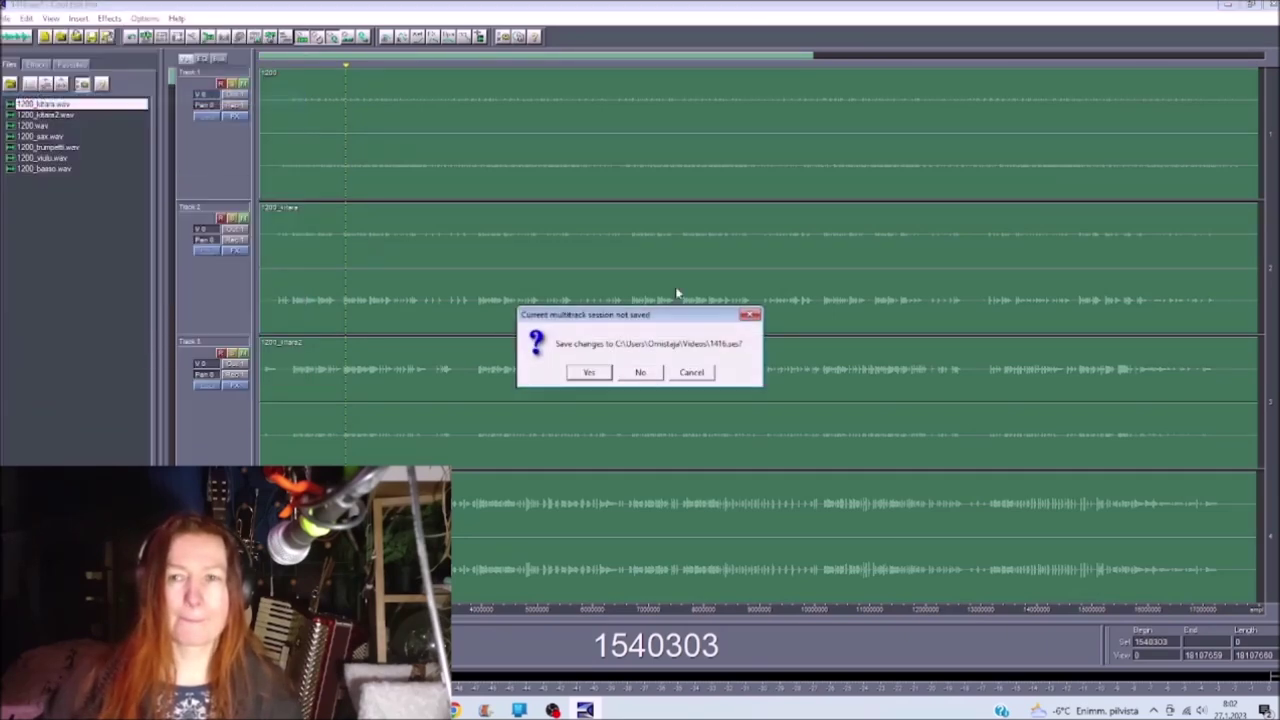
left_click(640, 372)
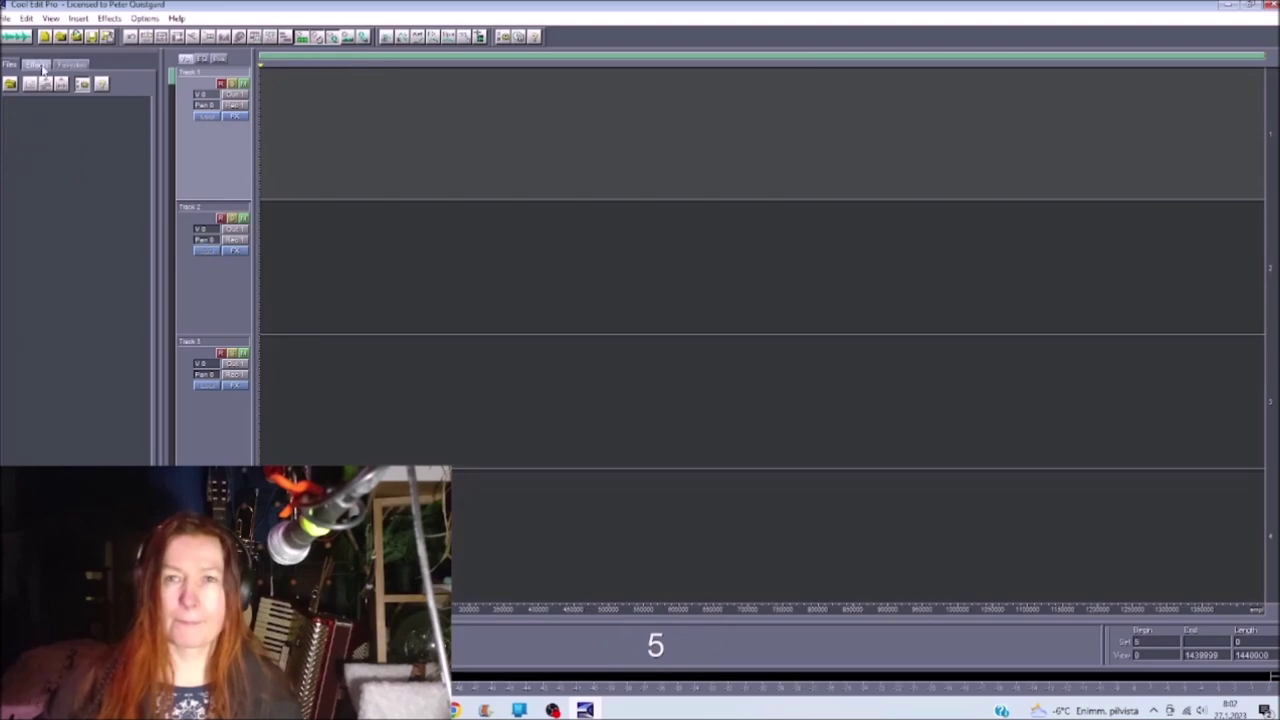
- Open the Basso_kitara_sax_trumpetti_viulu_MIX waveform and play it from the beginning
left_click(16, 38)
left_click(9, 85)
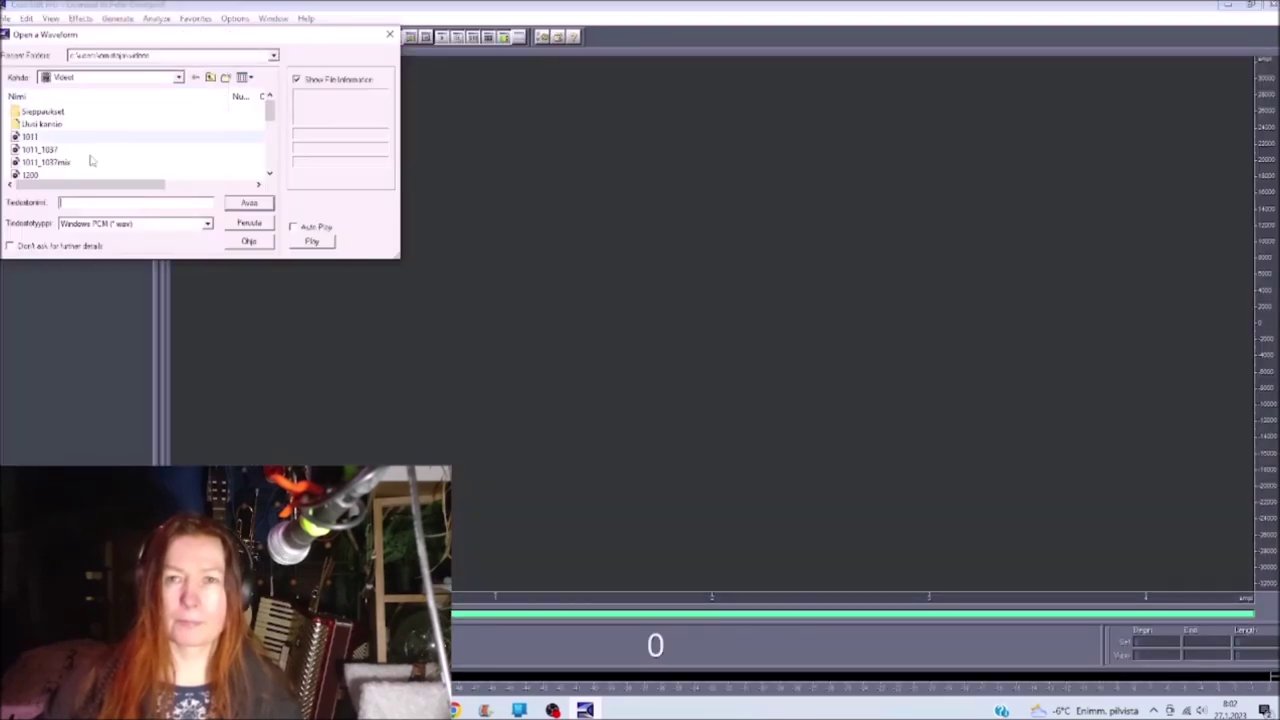
left_click_drag(270, 120, 278, 180)
scroll(125, 170, "up", 5)
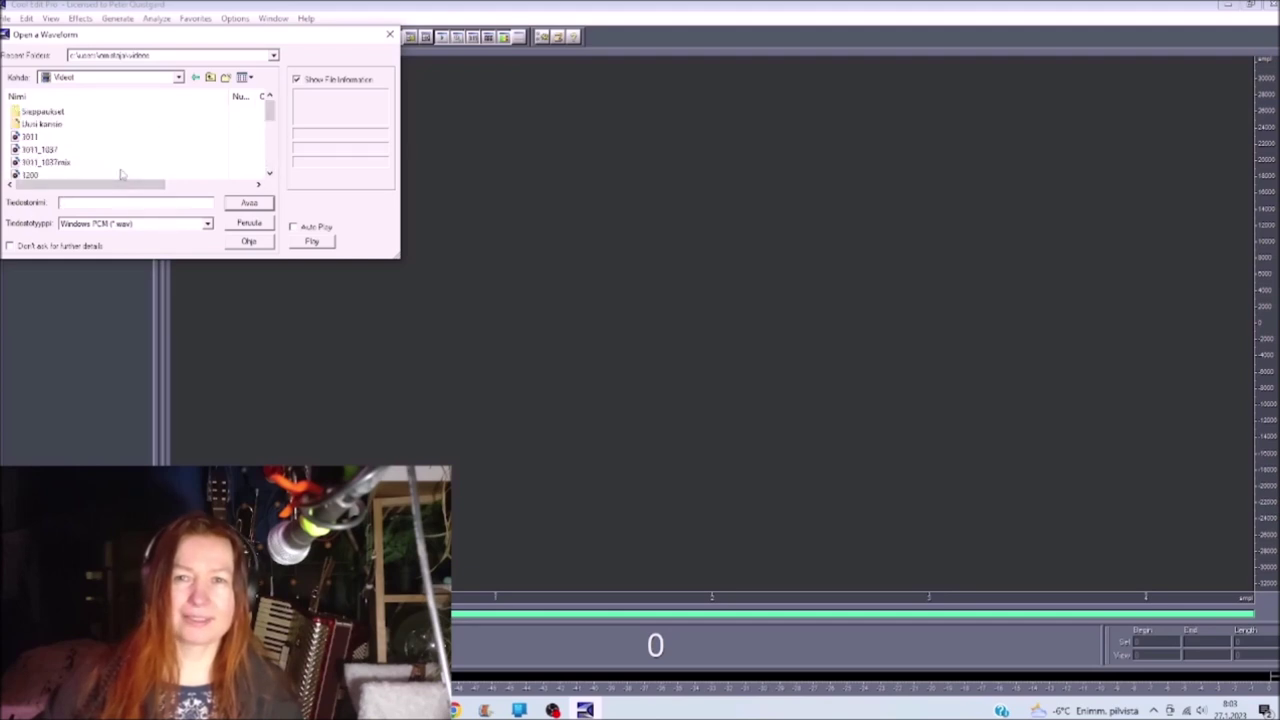
left_click_drag(275, 118, 280, 180)
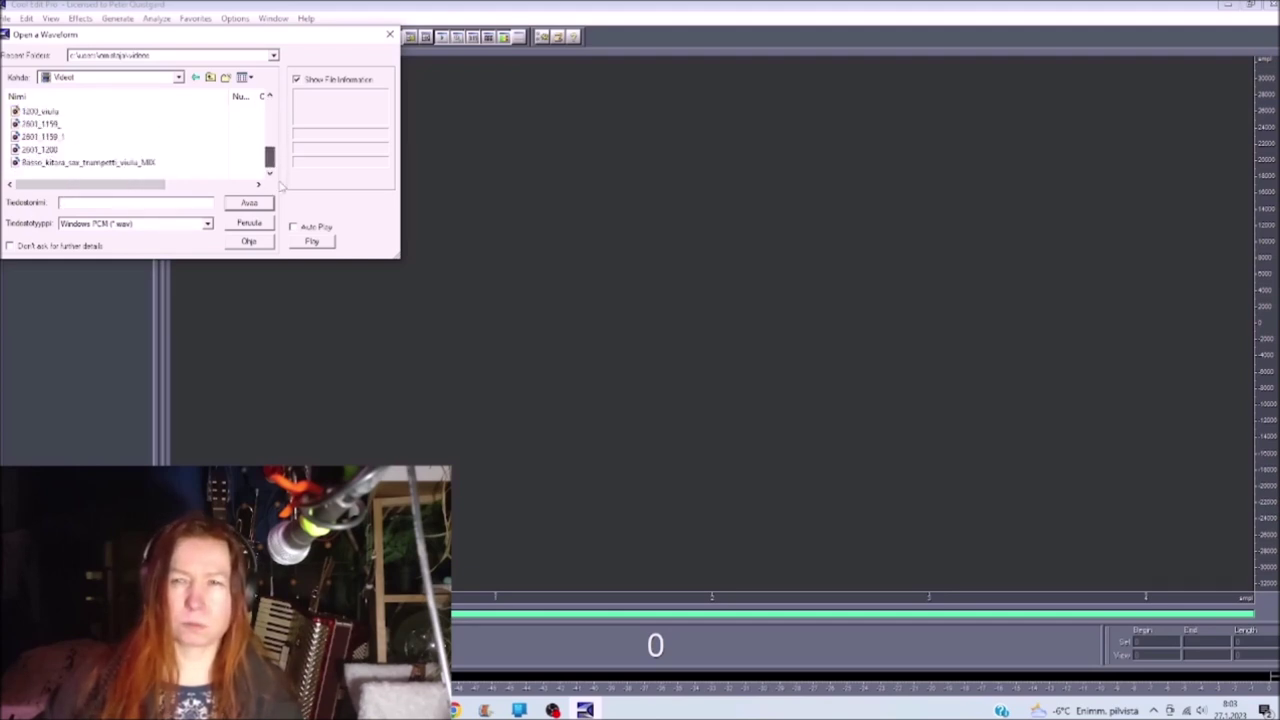
left_click(148, 165)
left_click(250, 204)
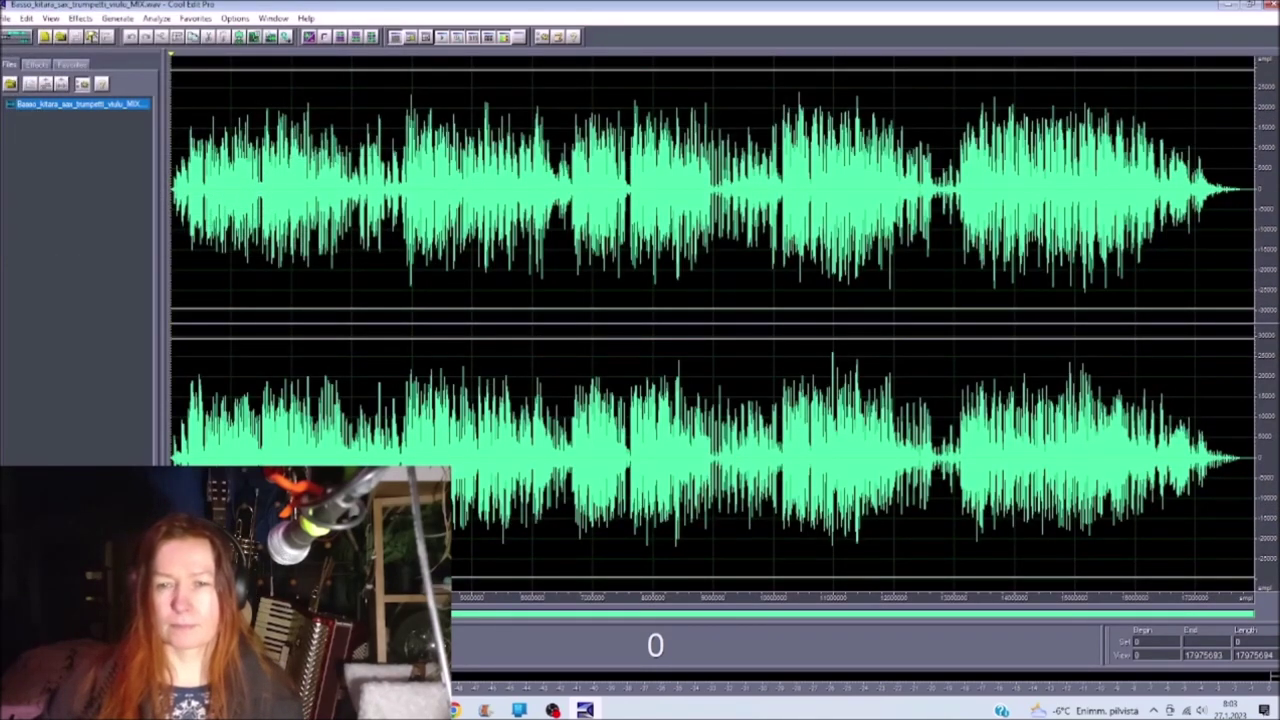
key("space")
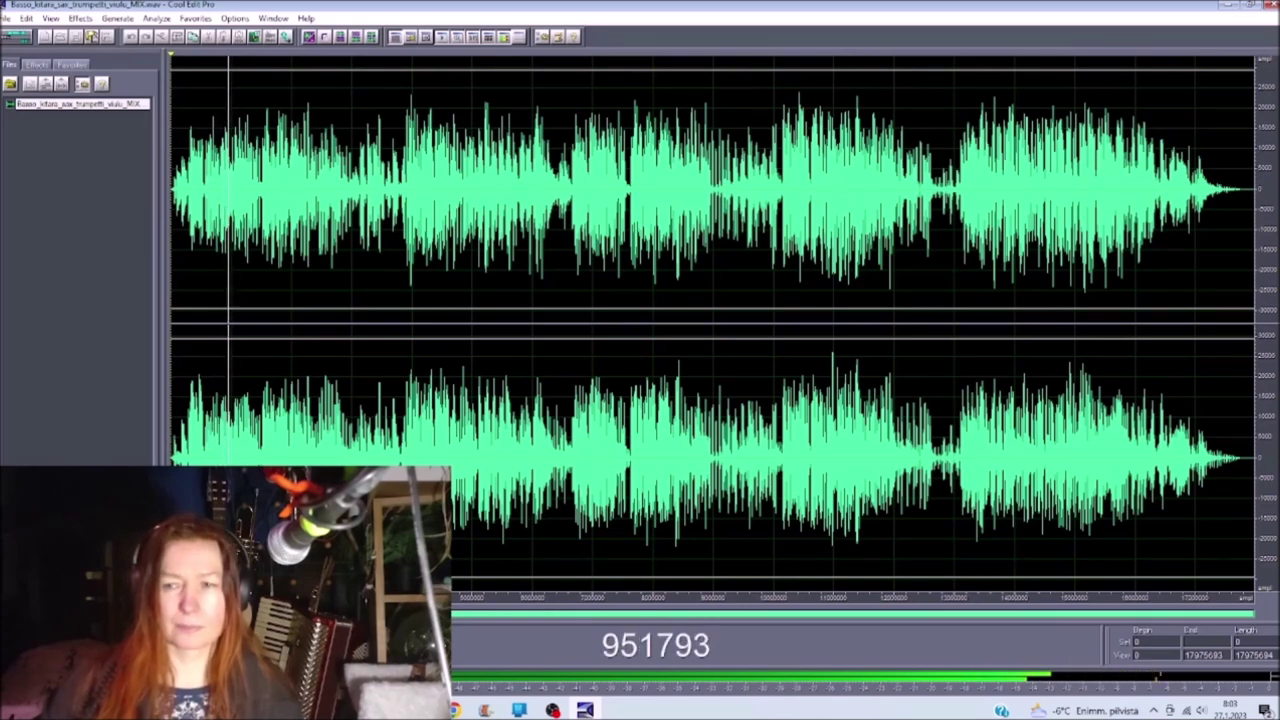
key("space")
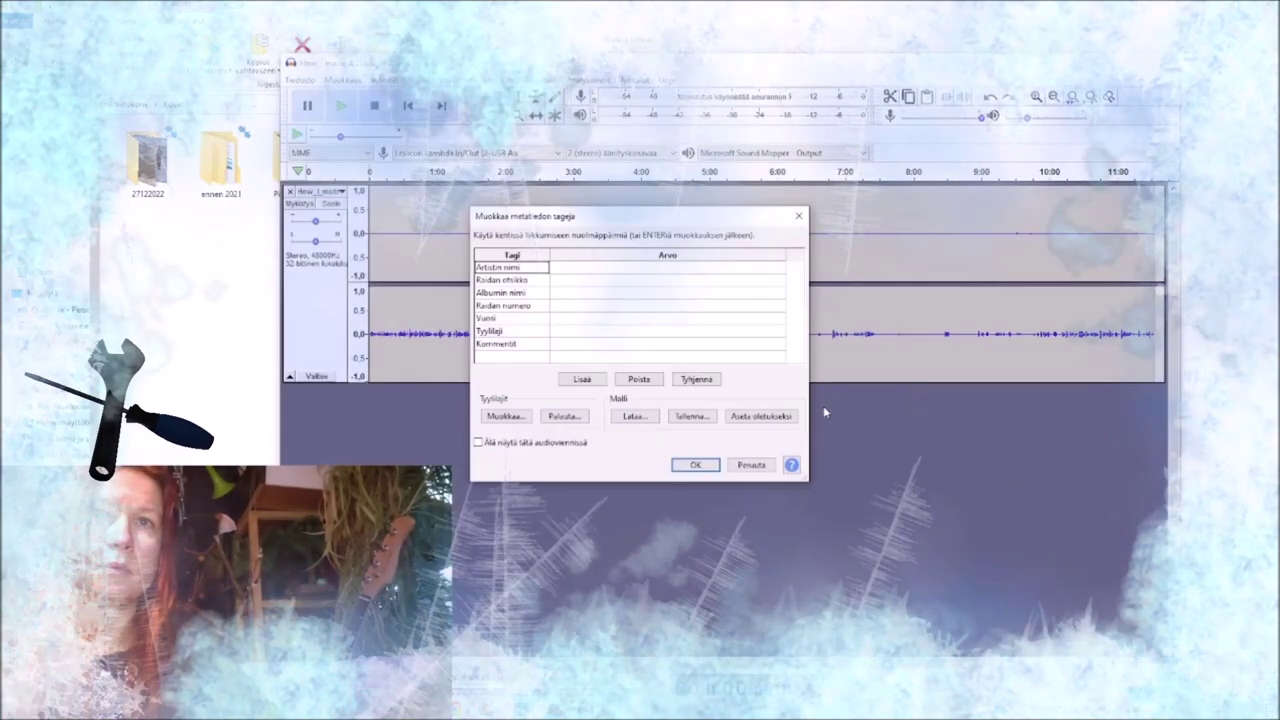
- Export the audio with empty metadata tags and open the How_I_made_ACHUU_and_rhythm_braindamage sound file in Cool Edit Pro
left_click(700, 465)
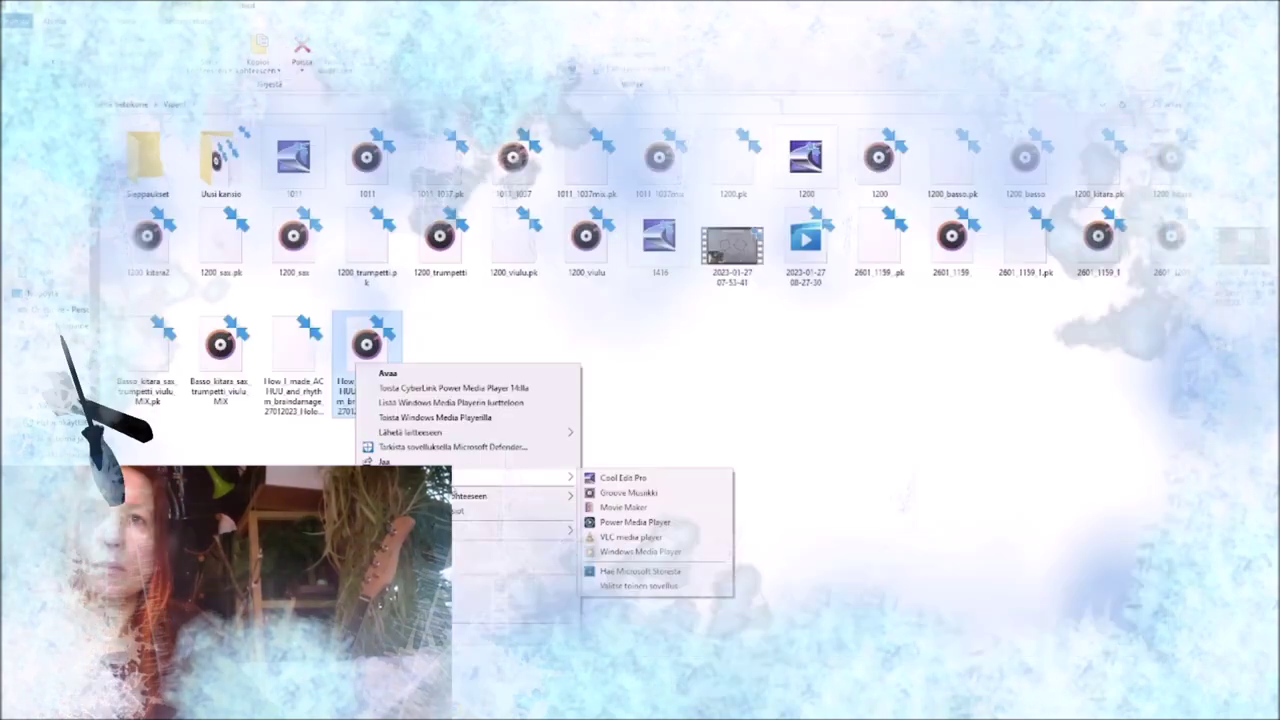
left_click(622, 477)
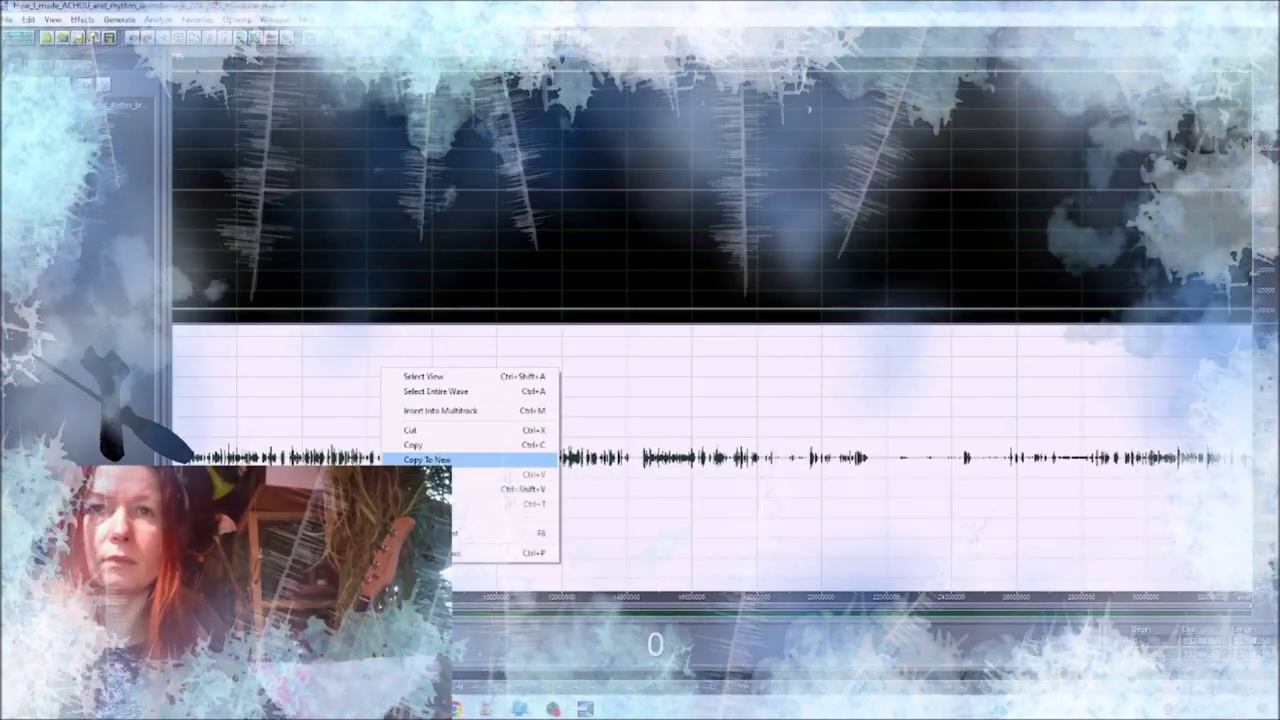
- Copy the right channel's voice recording and paste it into the silent left channel
left_click(442, 447)
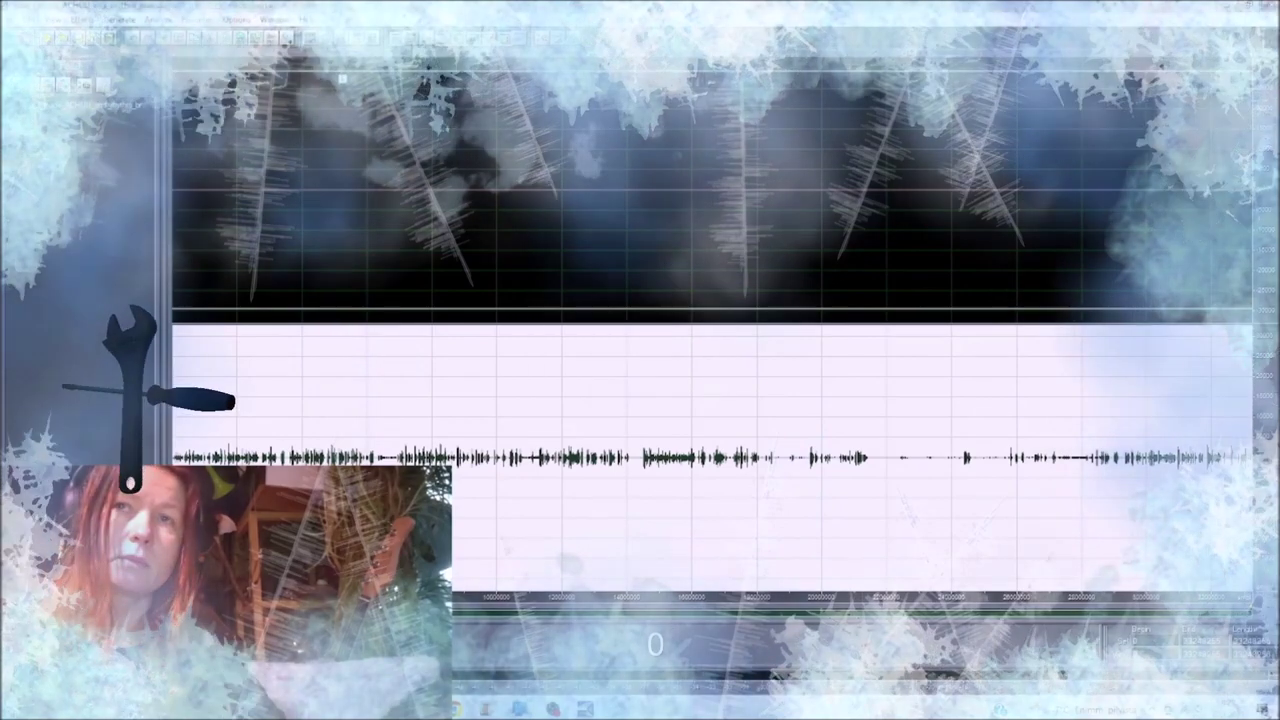
right_click(343, 65)
left_click(371, 171)
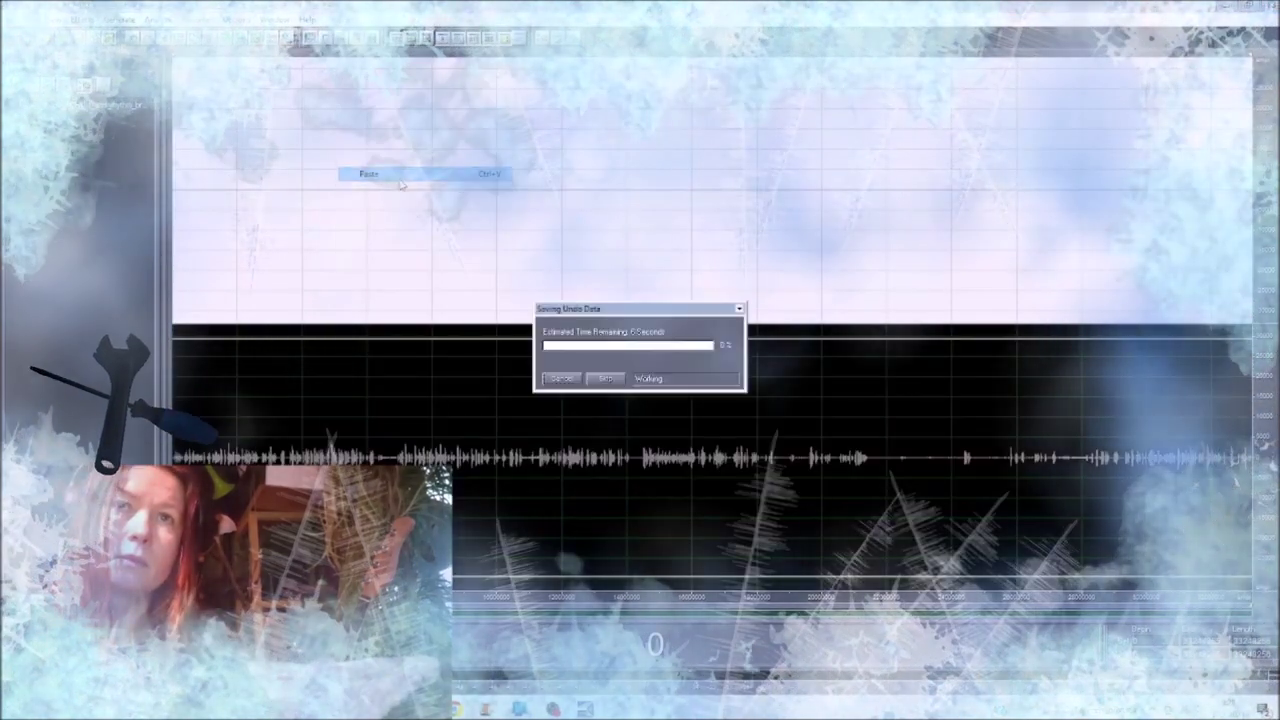
- Normalize both channels equally and apply Hard Limiting with a 6 dB input boost
left_click(80, 19)
mouse_move(120, 84)
left_click(257, 157)
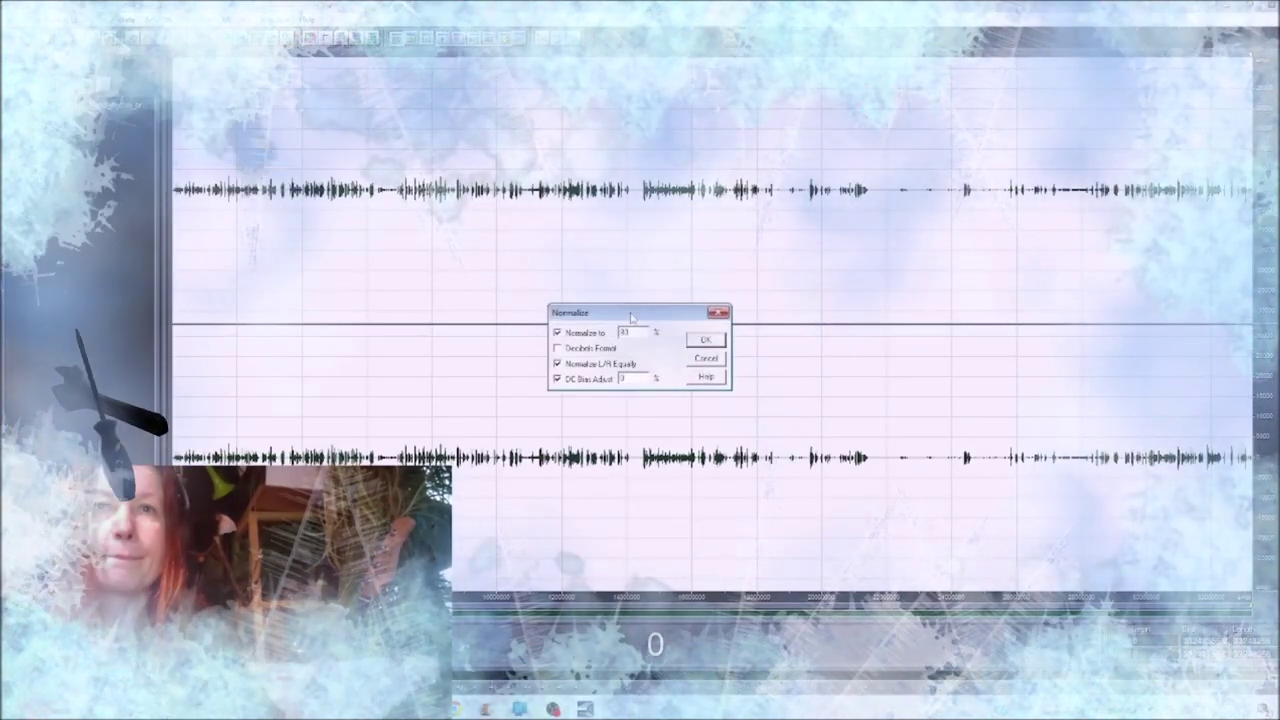
left_click(704, 340)
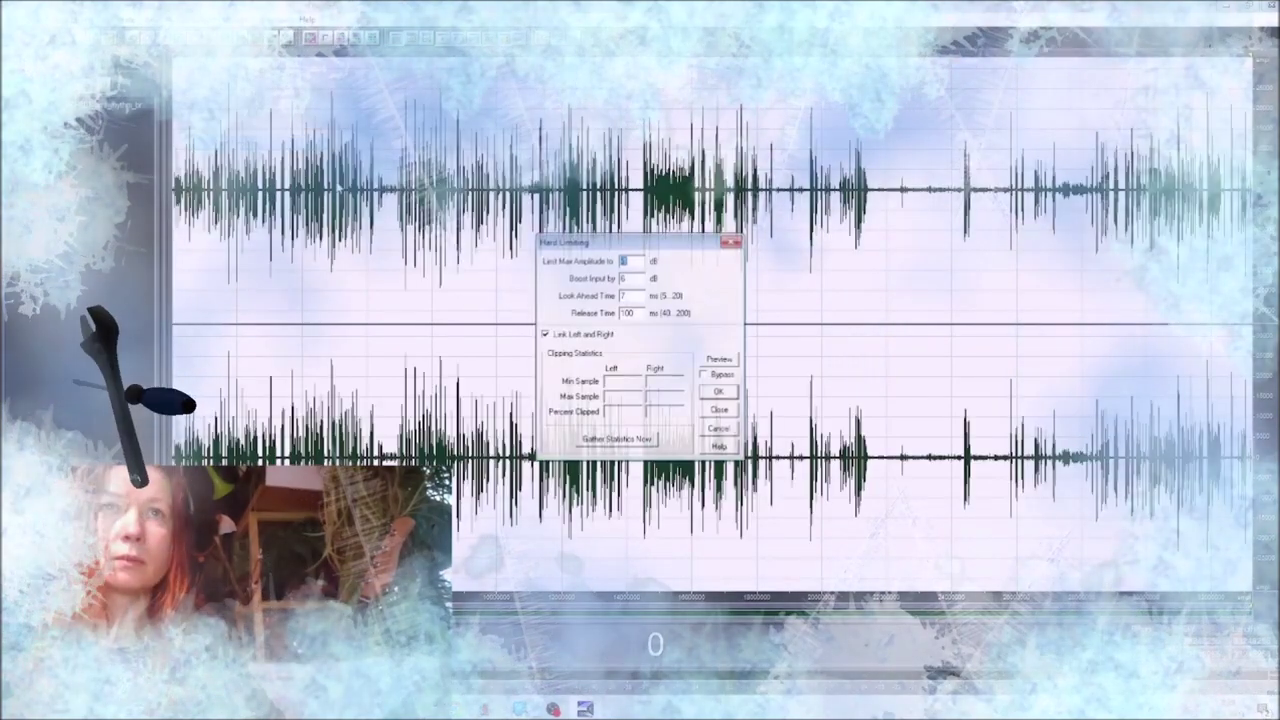
left_click(718, 391)
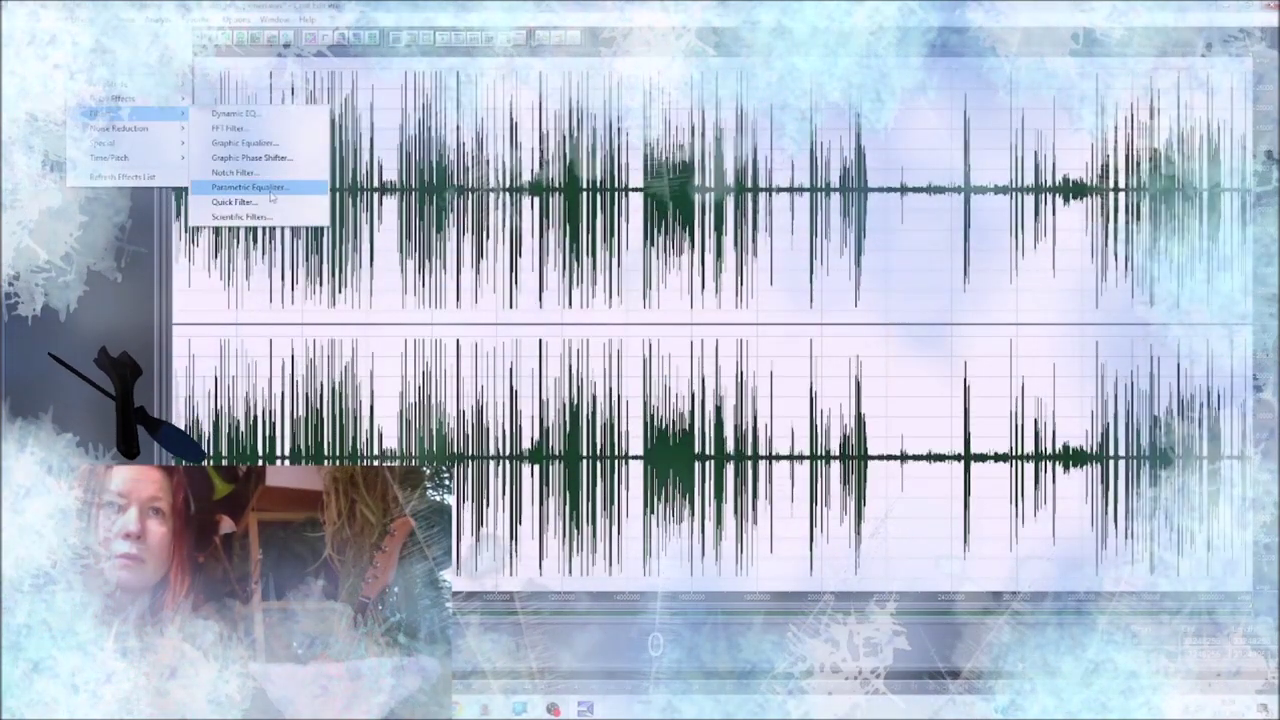
- Apply the Parametric Equalizer's Hum and Hiss Removal preset with a 5.1 dB low-shelf cut and a high shelf cutoff of about 11.6 kHz
left_click(257, 189)
left_click(522, 491)
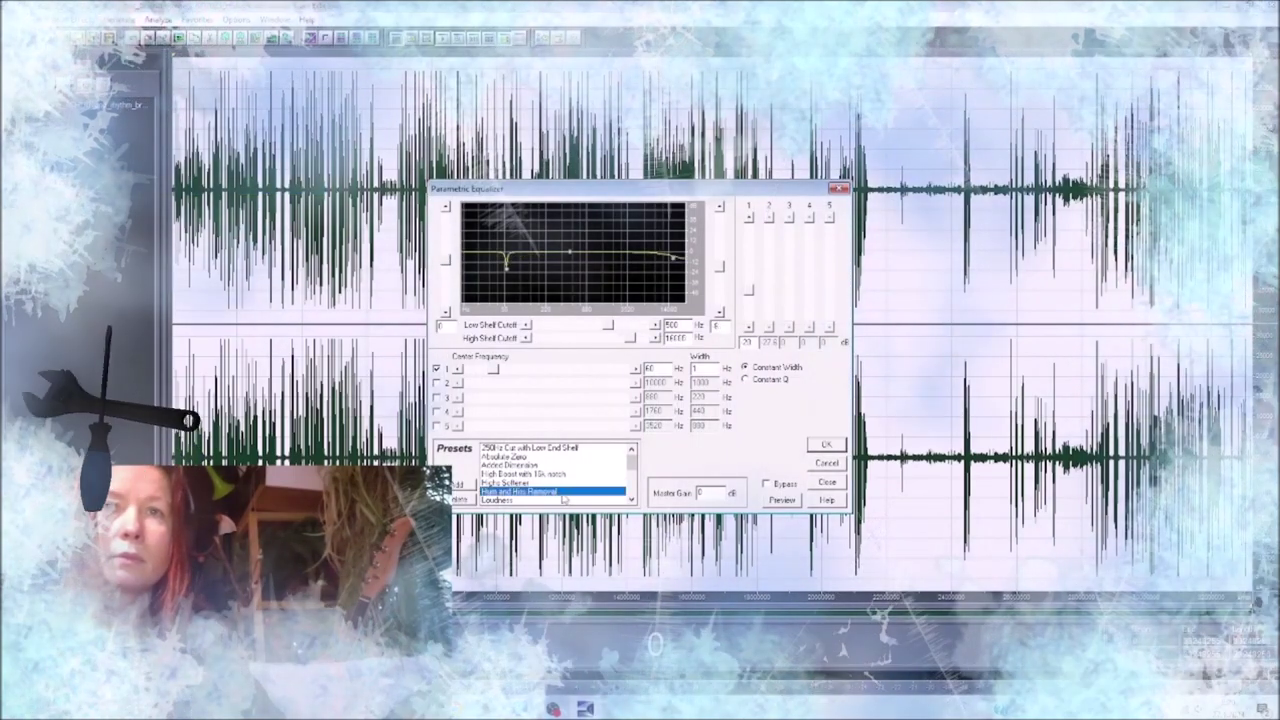
left_click(785, 500)
left_click_drag(629, 338, 624, 341)
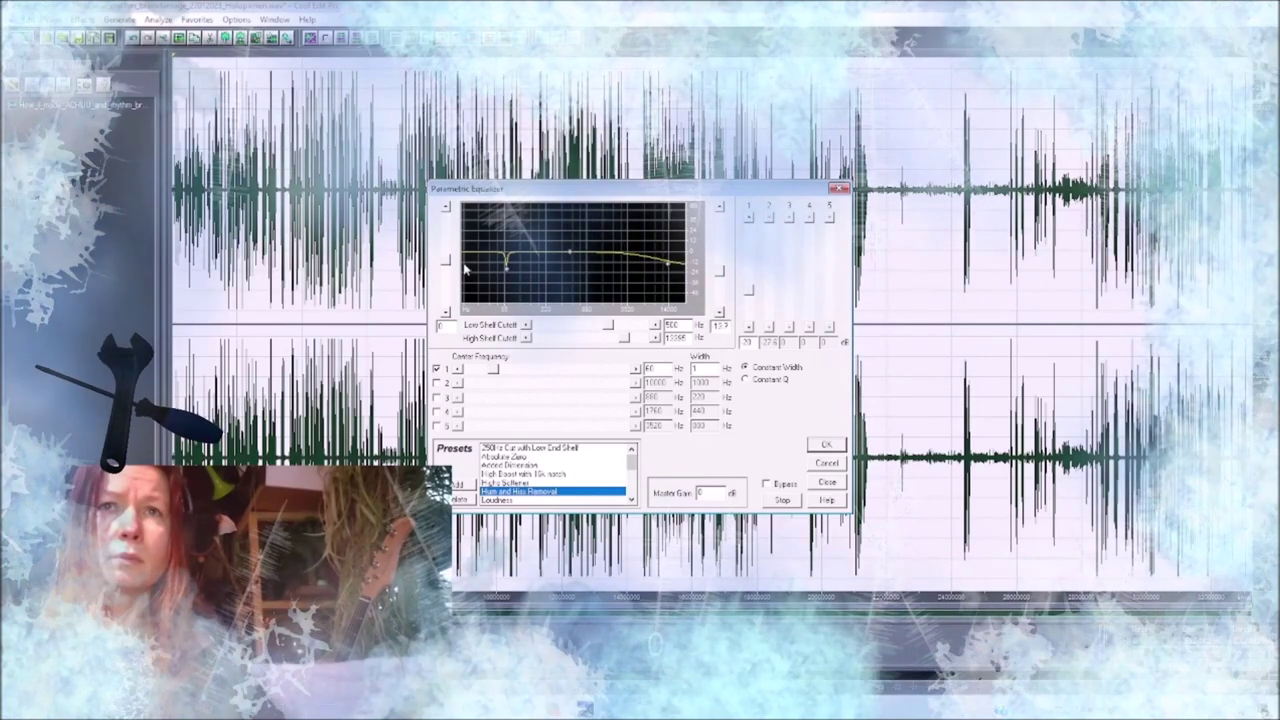
left_click_drag(449, 262, 447, 258)
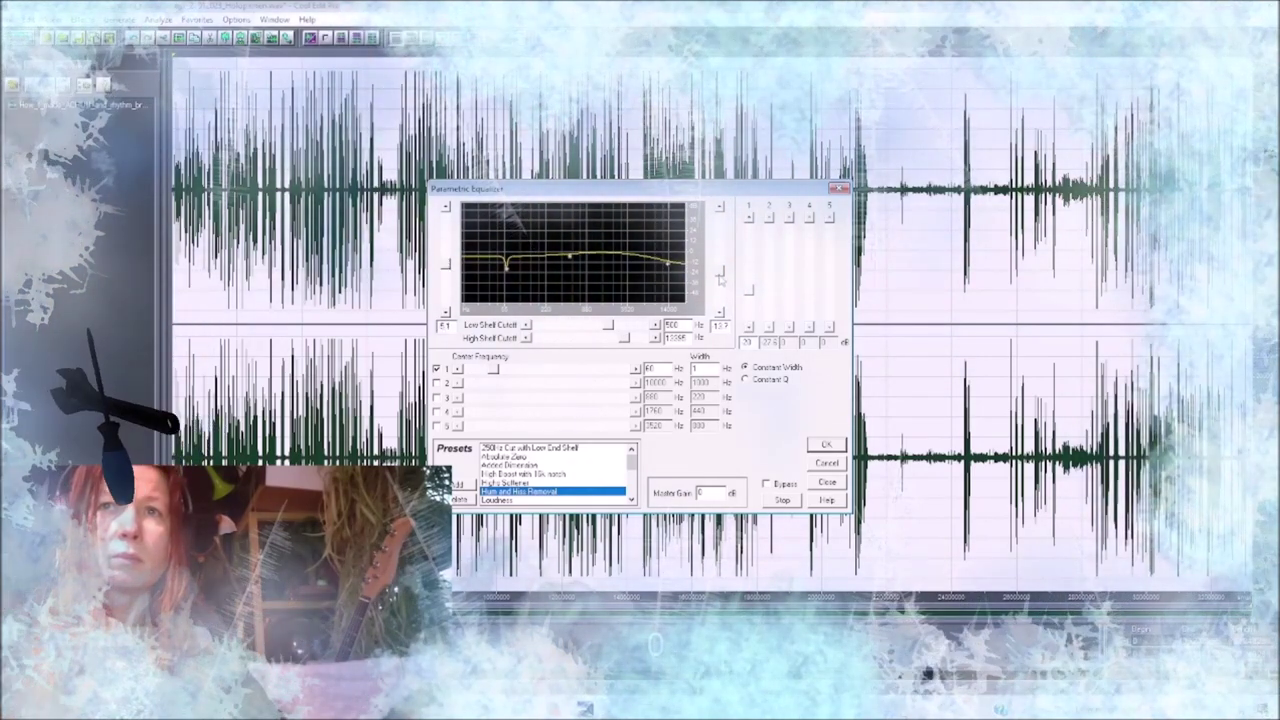
left_click_drag(629, 341, 622, 341)
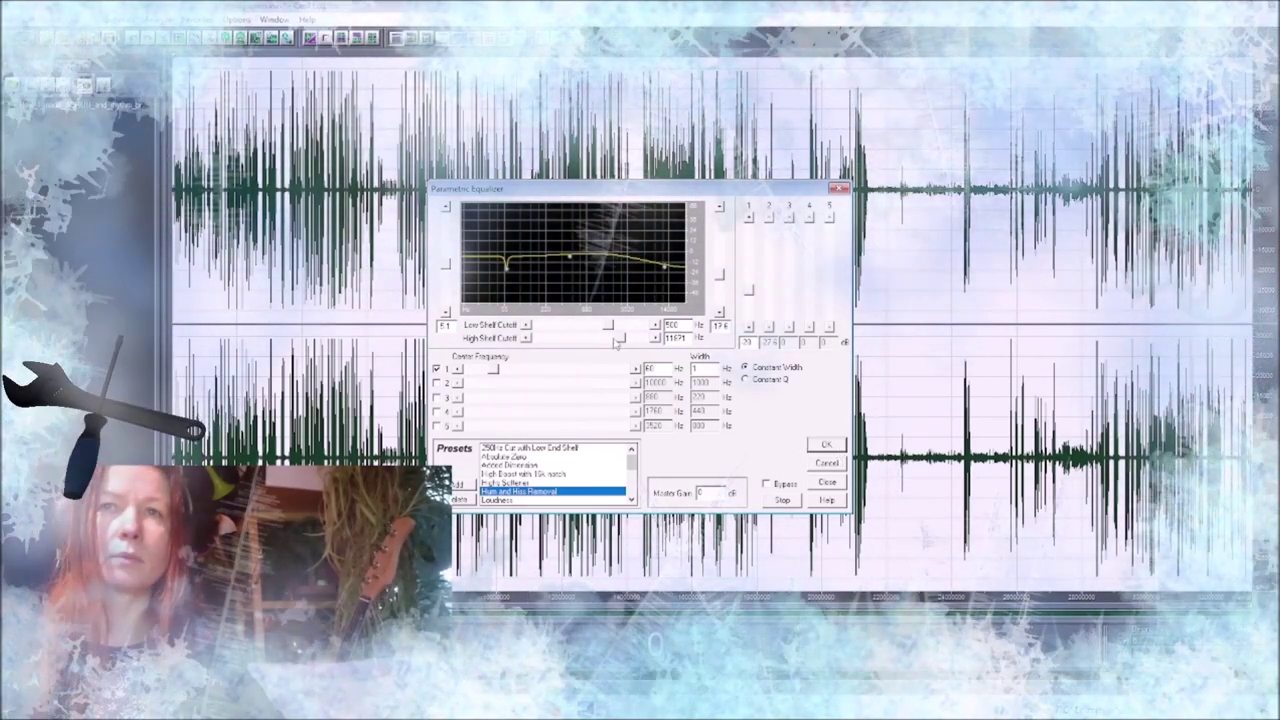
left_click(826, 444)
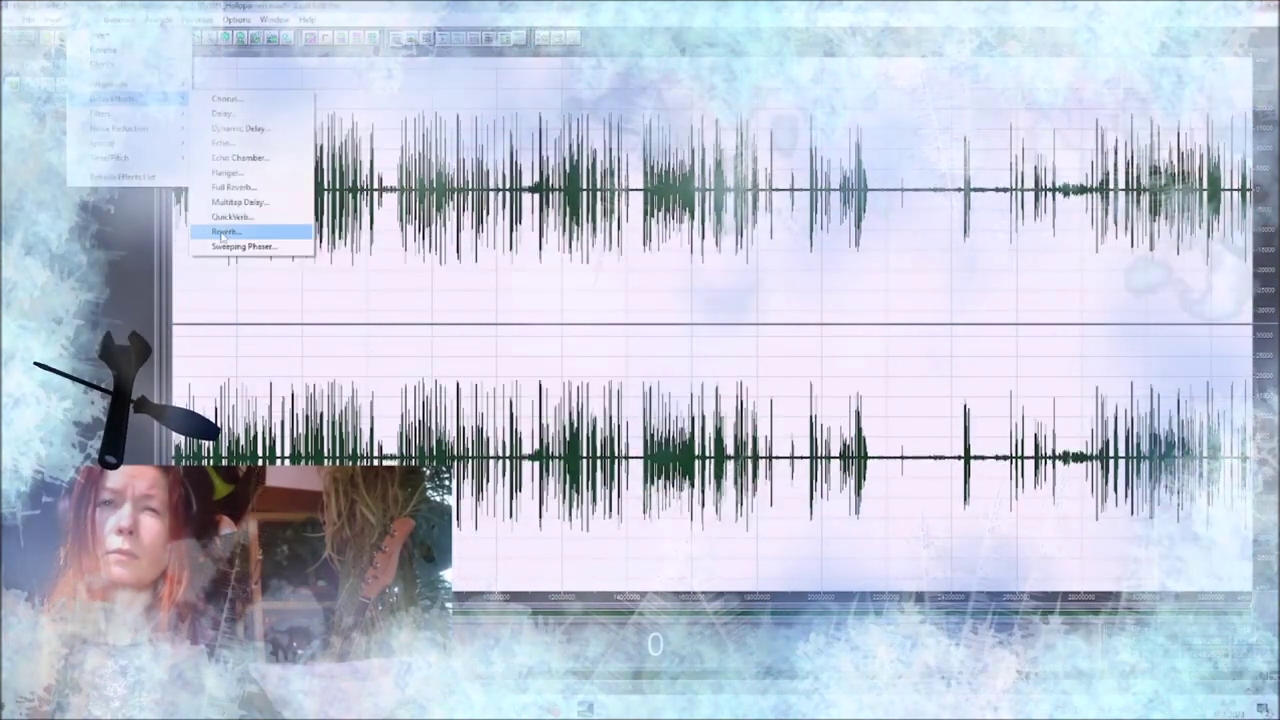
- Preview several reverb presets and apply Tight and Close, plus Pan/Expand with the MaxExpansion preset
left_click(245, 229)
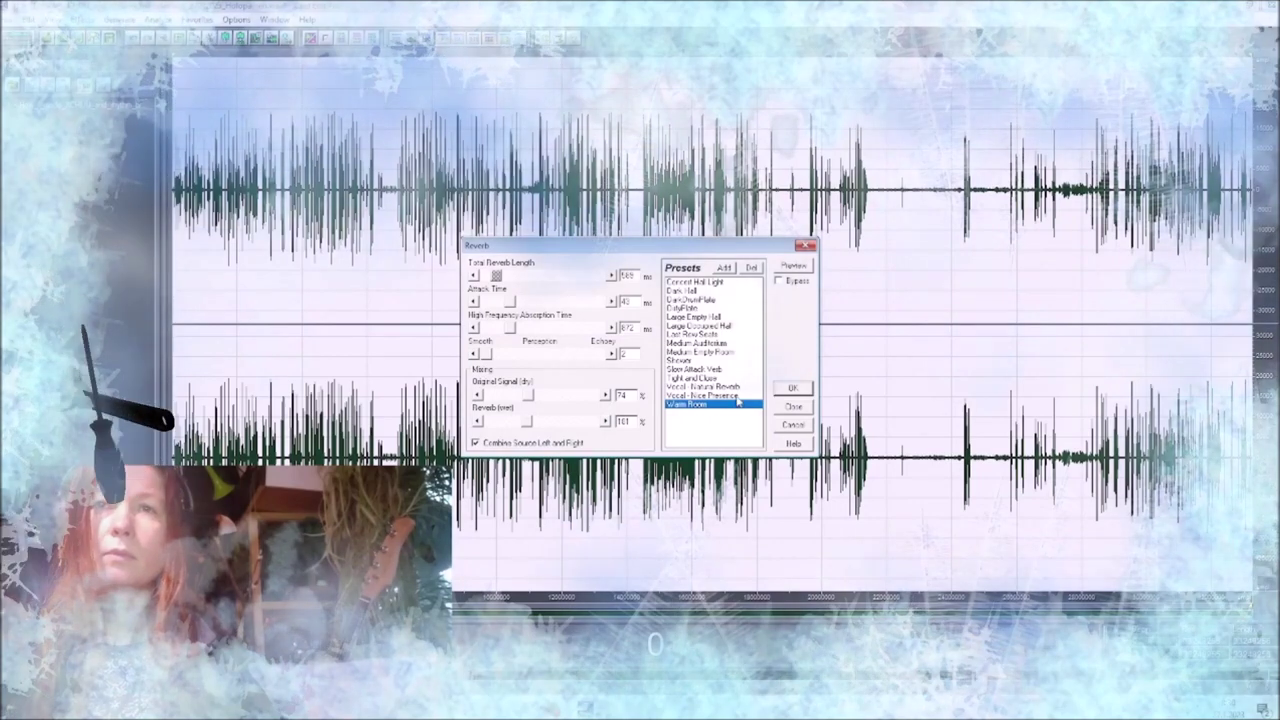
left_click(705, 378)
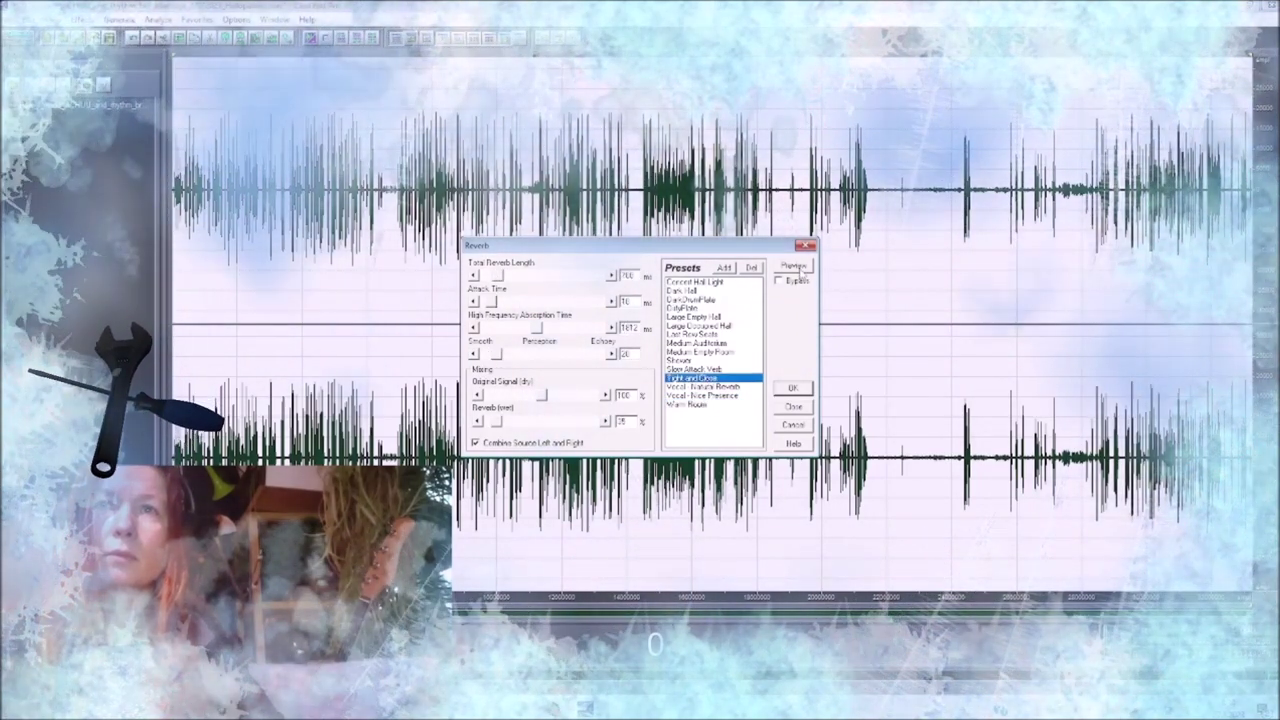
left_click(794, 266)
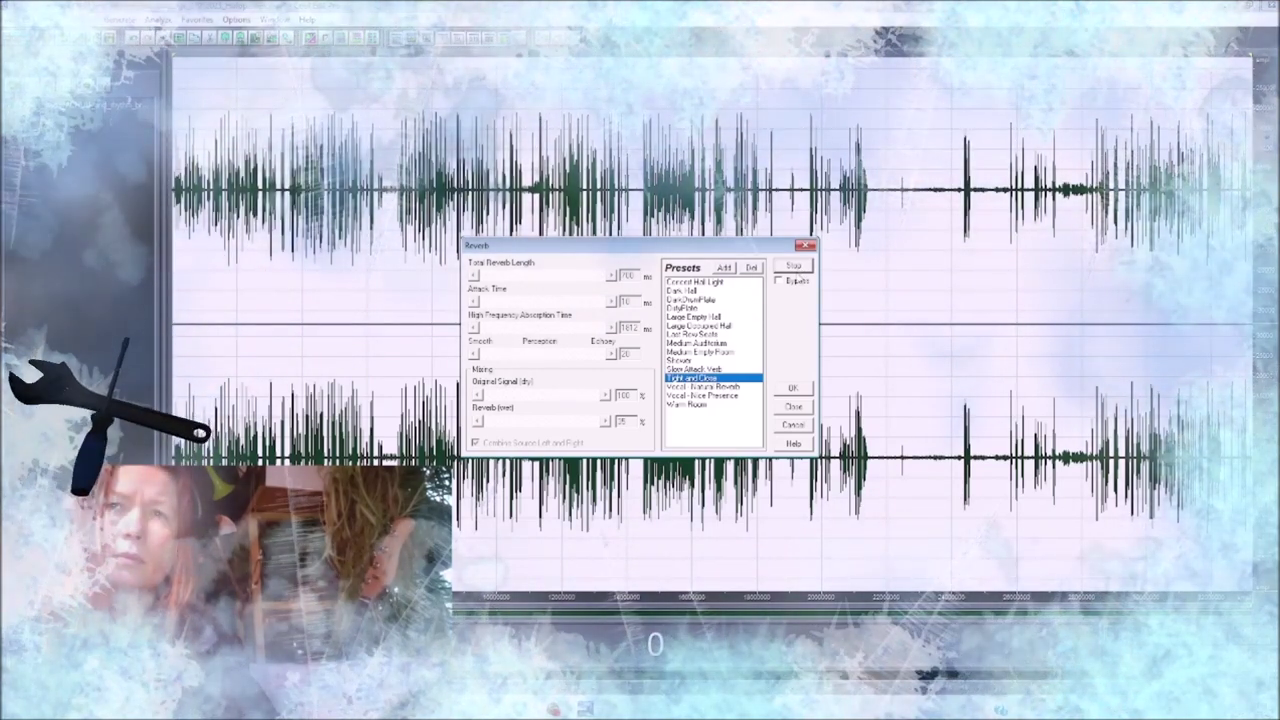
left_click(688, 405)
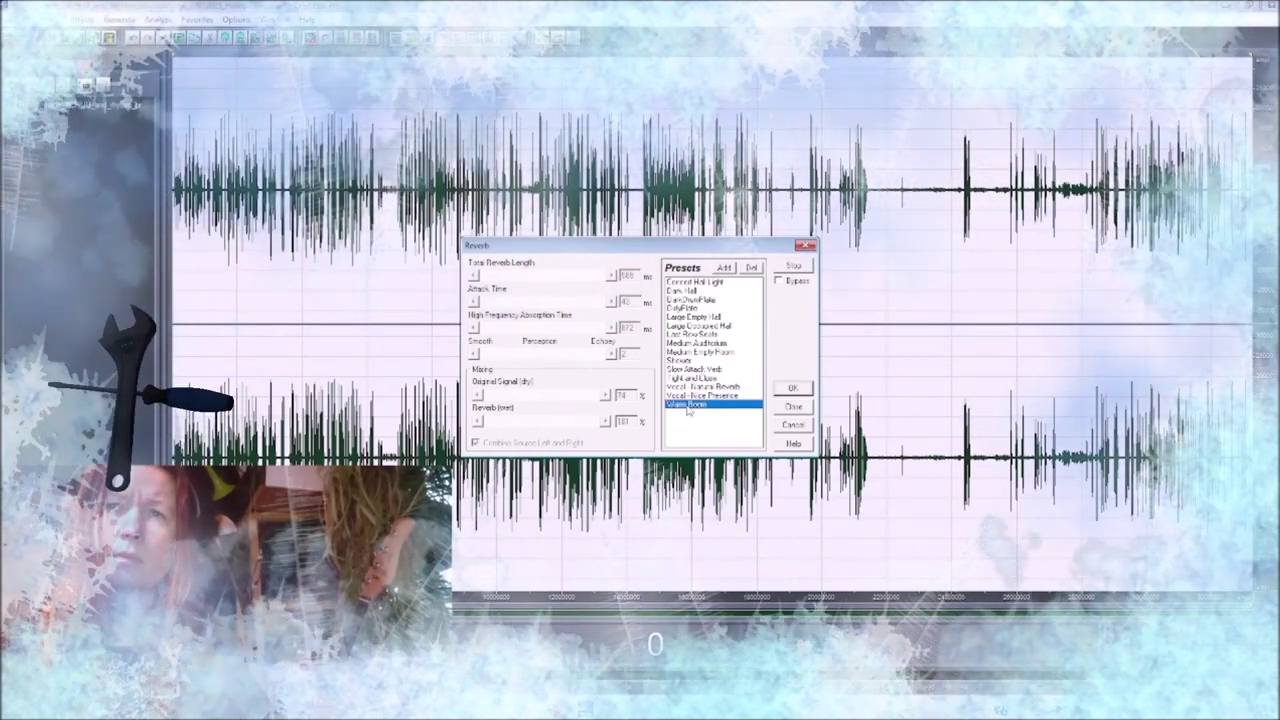
left_click(690, 394)
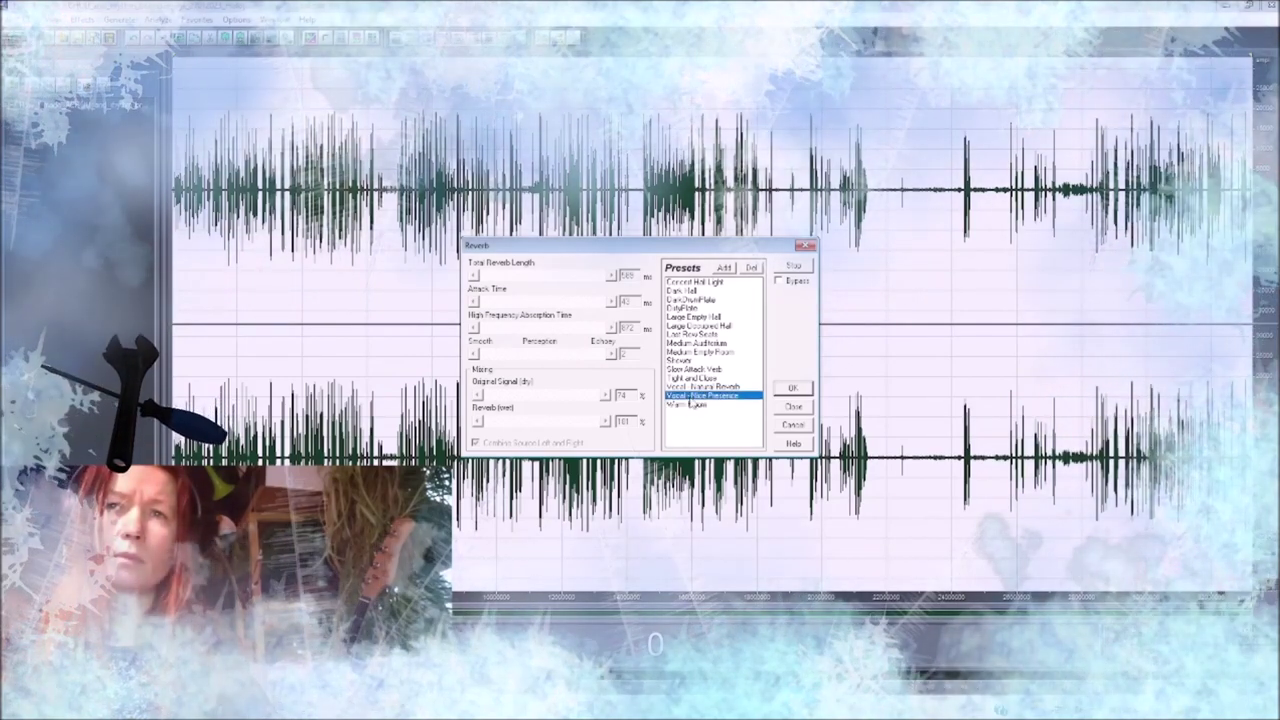
left_click(672, 370)
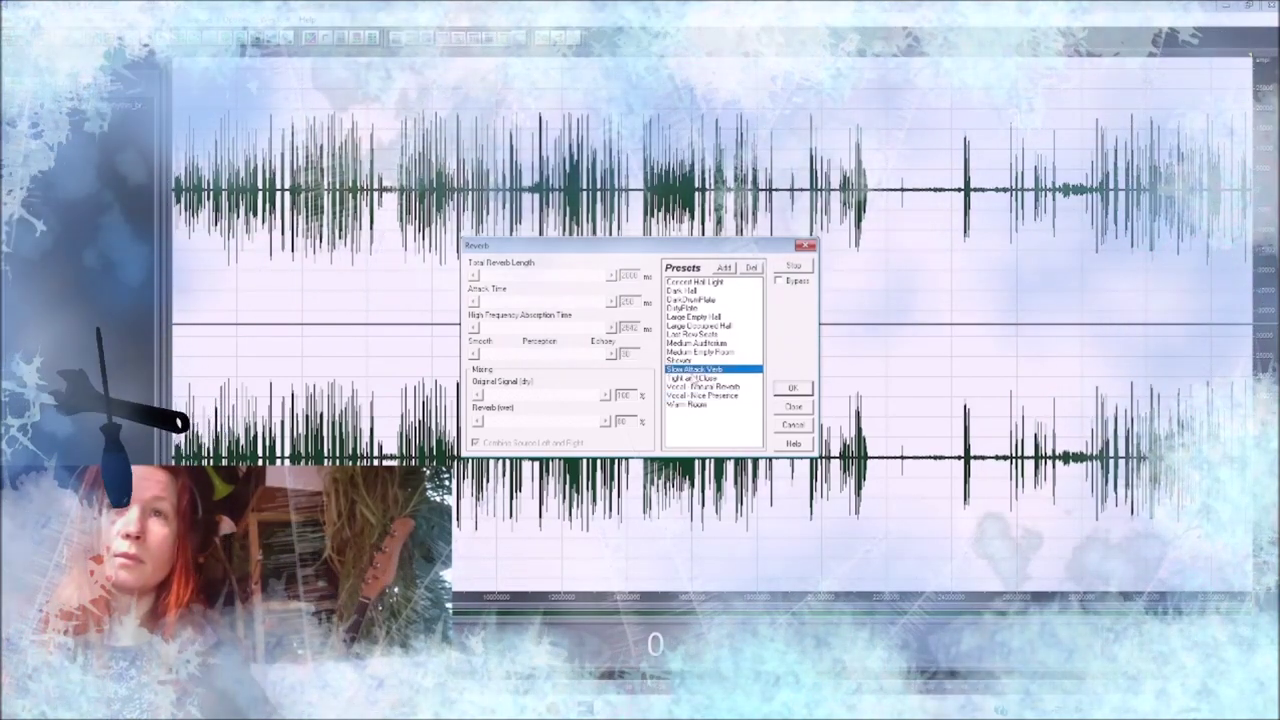
left_click(692, 378)
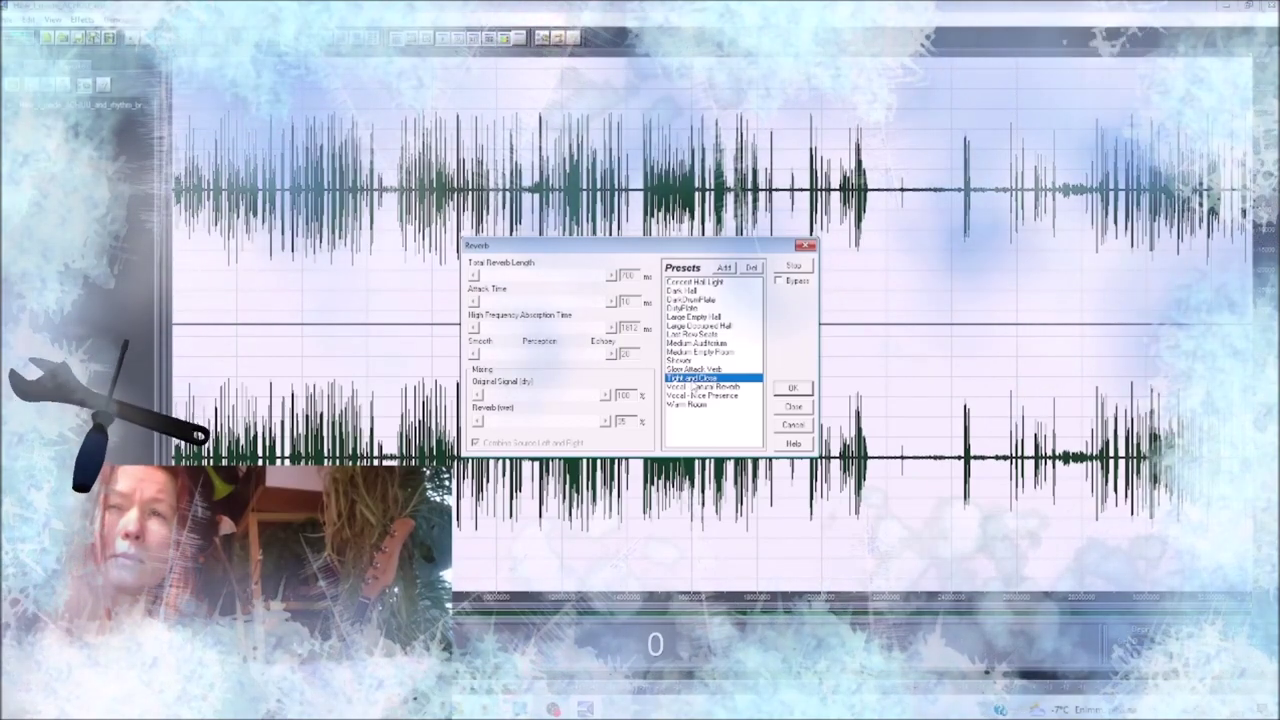
left_click(792, 389)
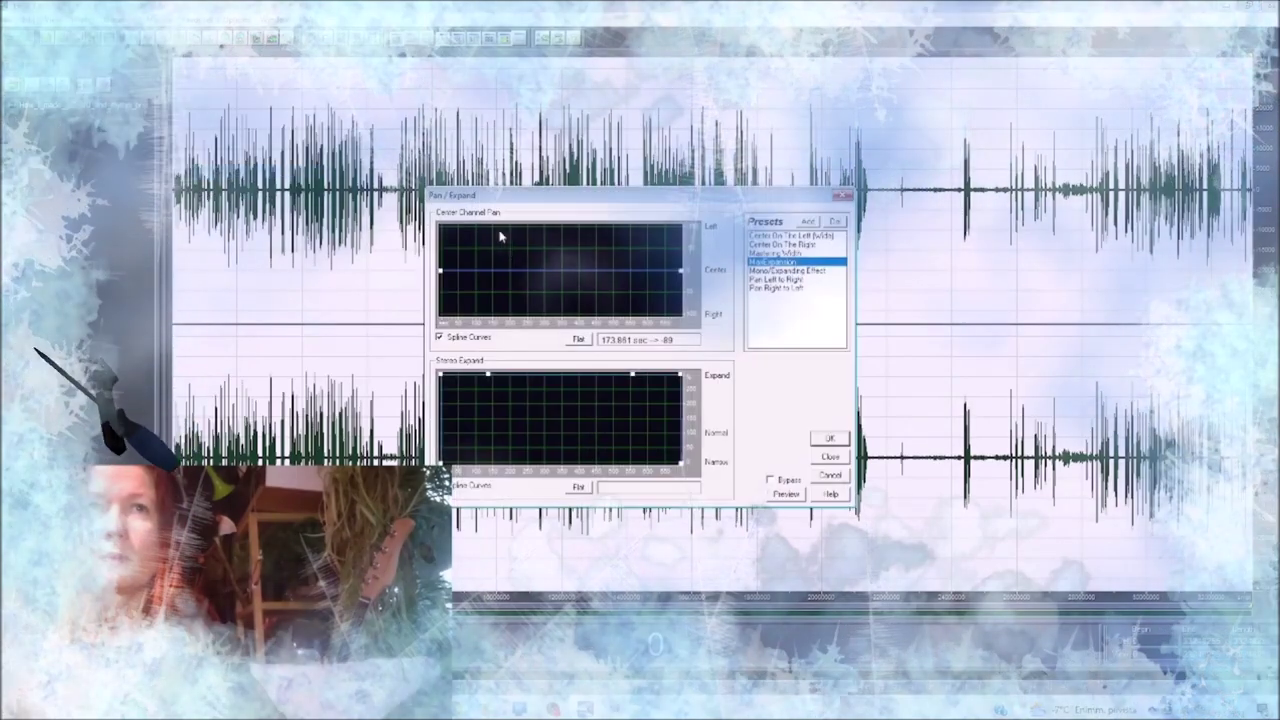
left_click(829, 438)
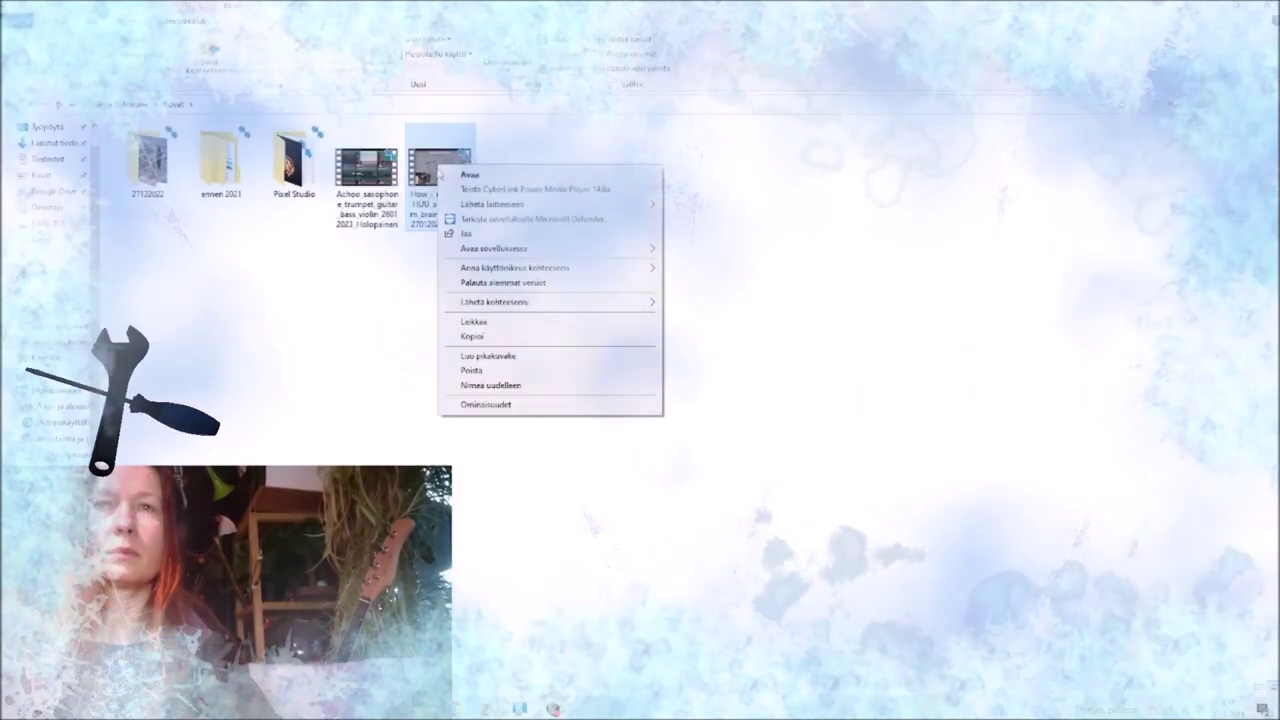
- Open the How_I_made_ACHUU_and_rhythm_braindamage video in Movie Maker
mouse_move(520, 248)
left_click(706, 294)
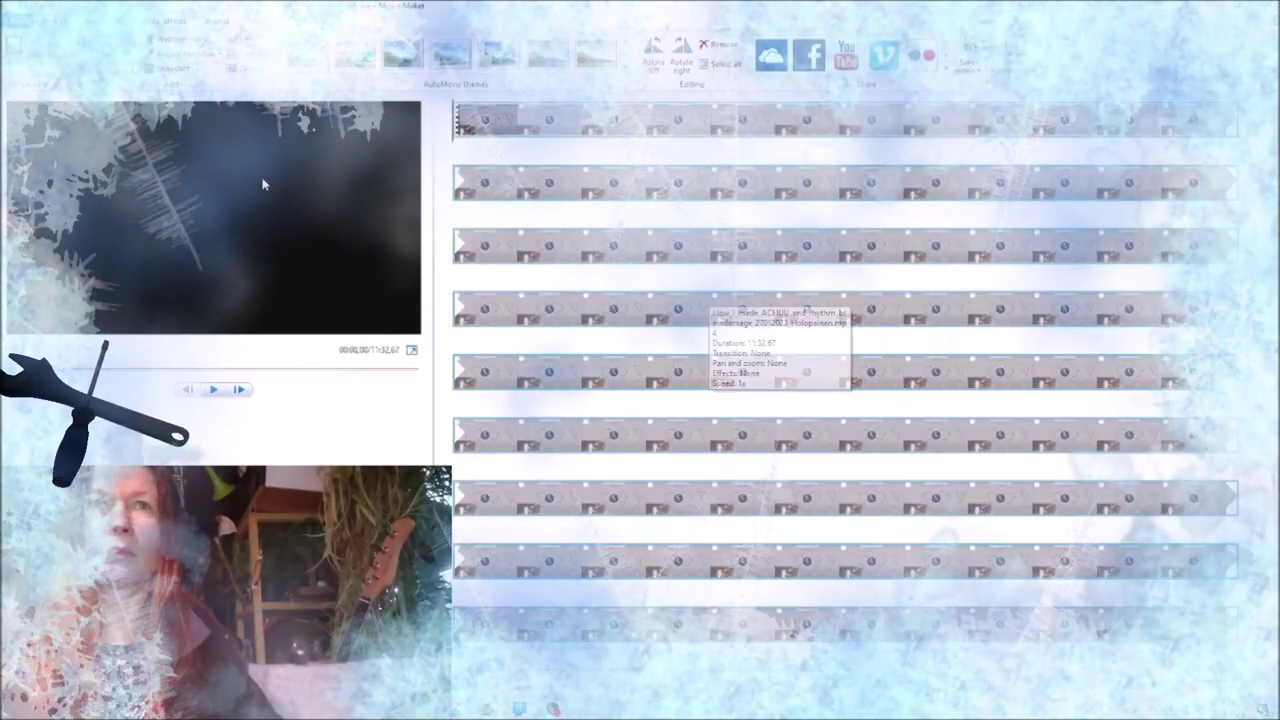
- Add the How_I_made_ACHUU_and_rhythm_braindamage audio file to the movie as music and preview the opening seconds
left_click(120, 50)
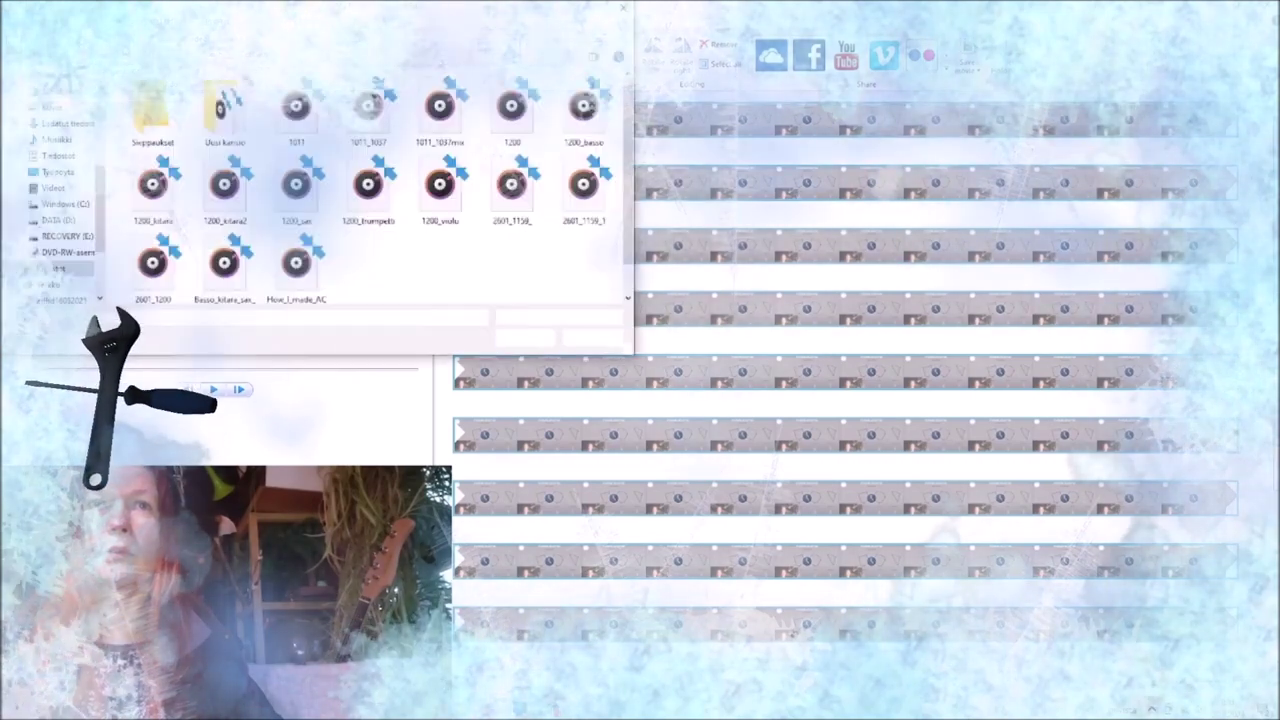
double_click(293, 272)
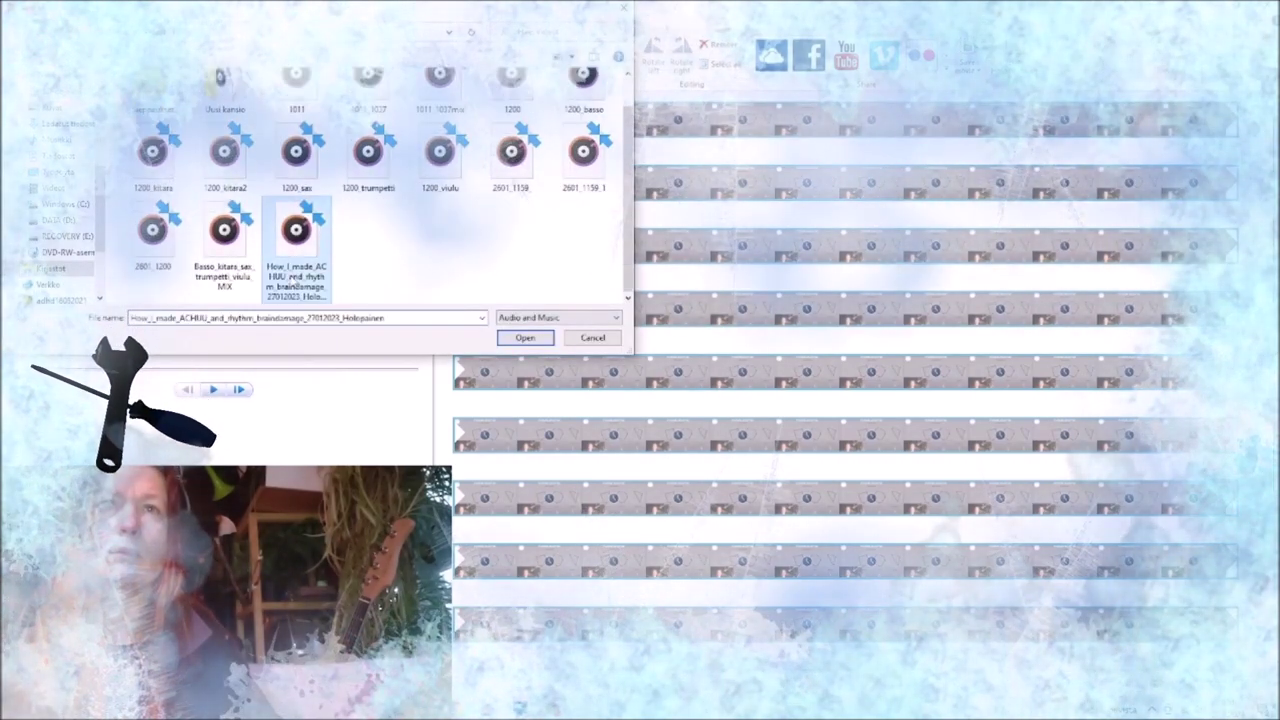
left_click(213, 389)
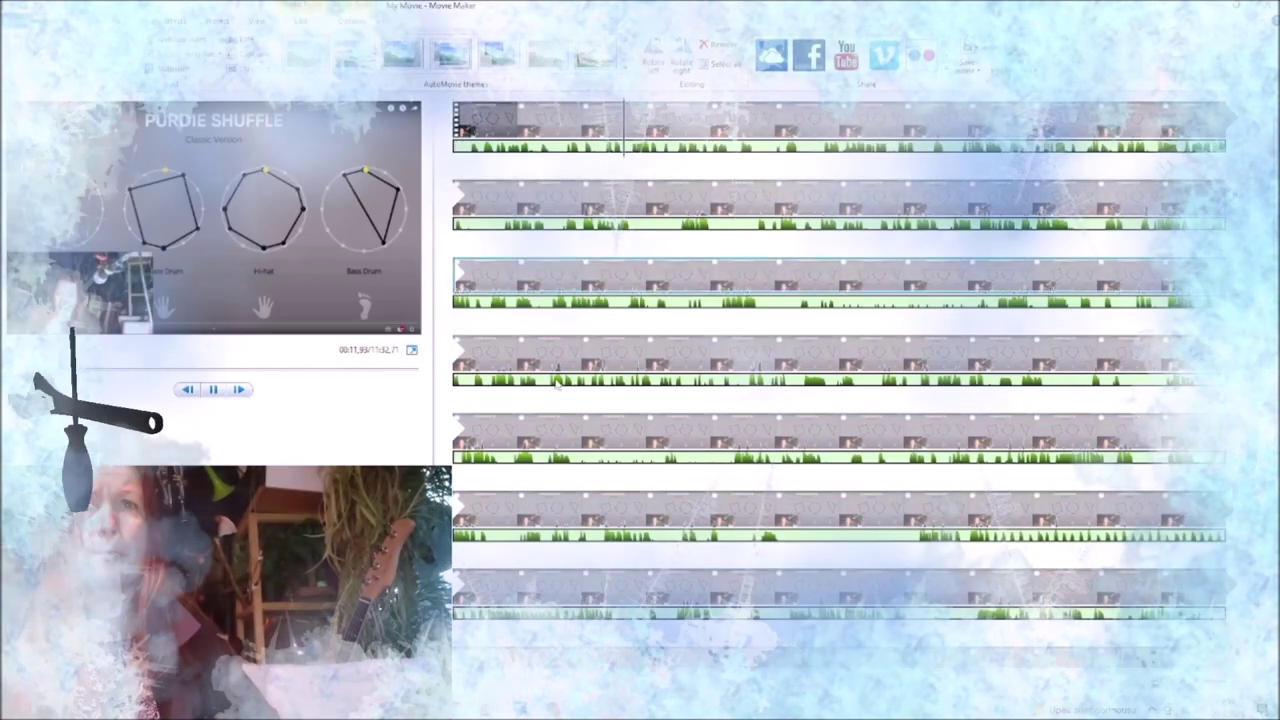
left_click(213, 389)
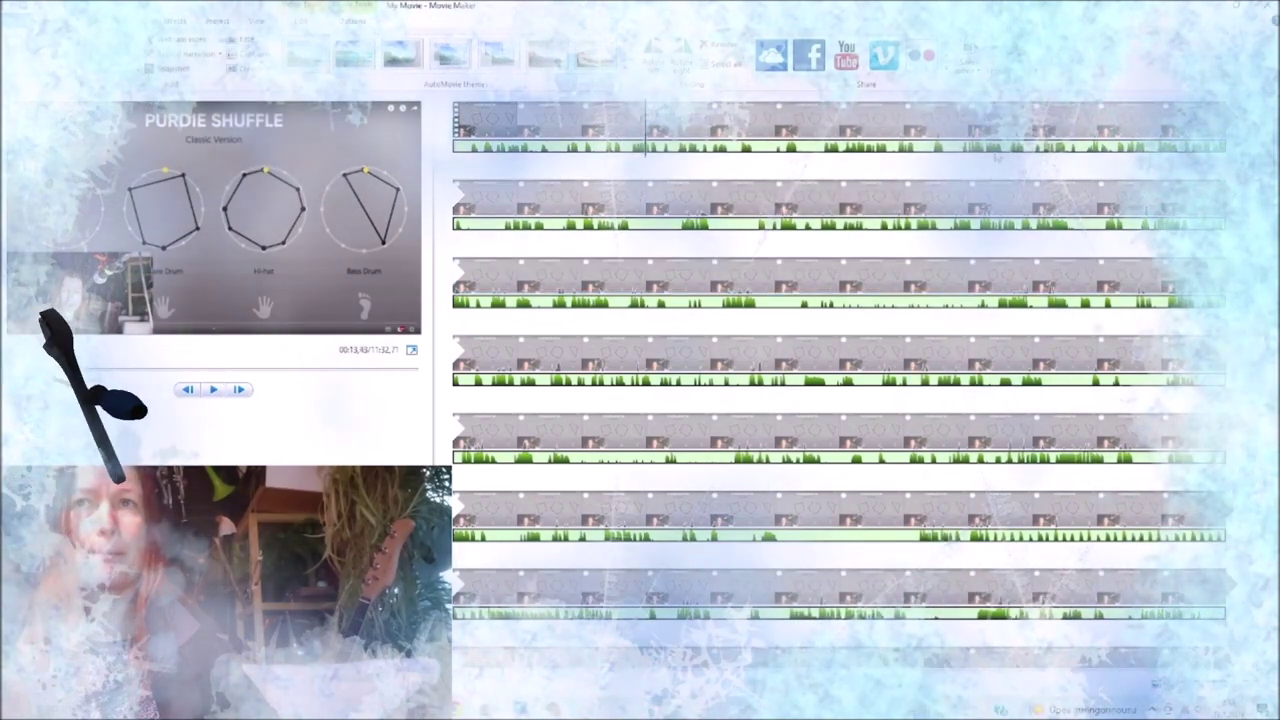
- Save the movie with the Android Phone (large) setting under the existing How_I_made_ACHUU_and_rhythm_braindamage video's name
left_click(985, 60)
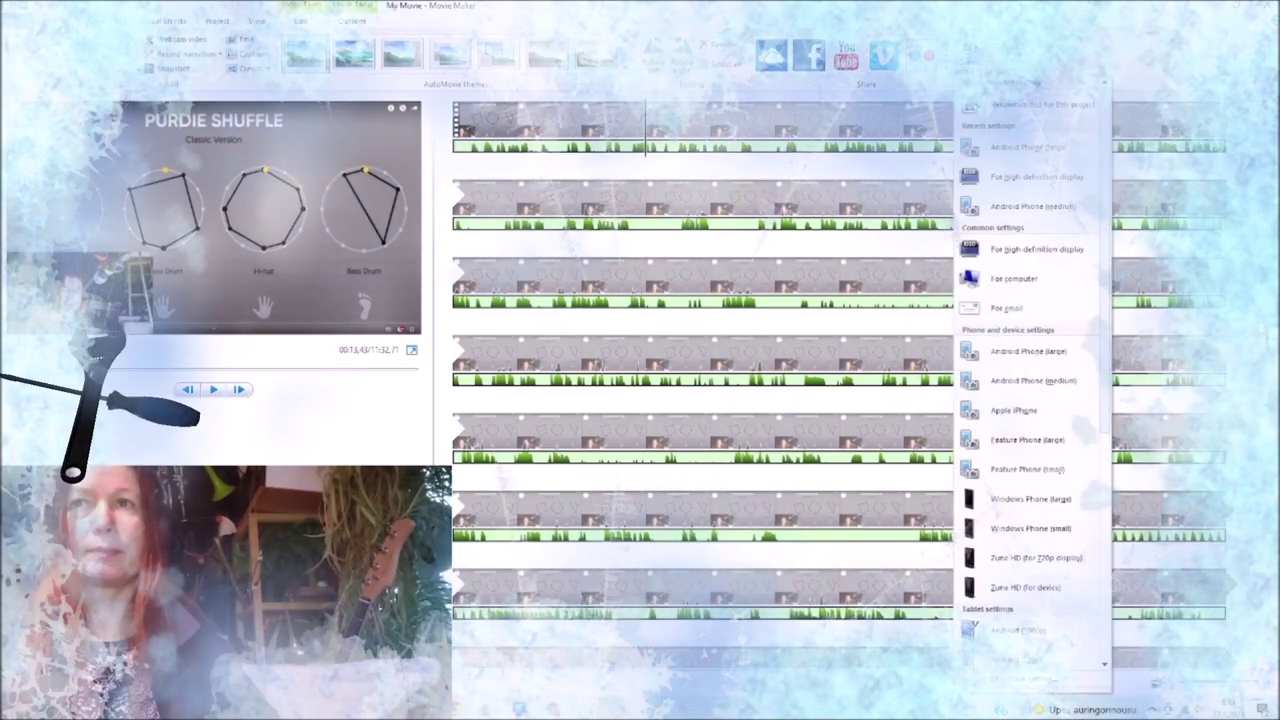
left_click(1020, 156)
left_click(448, 135)
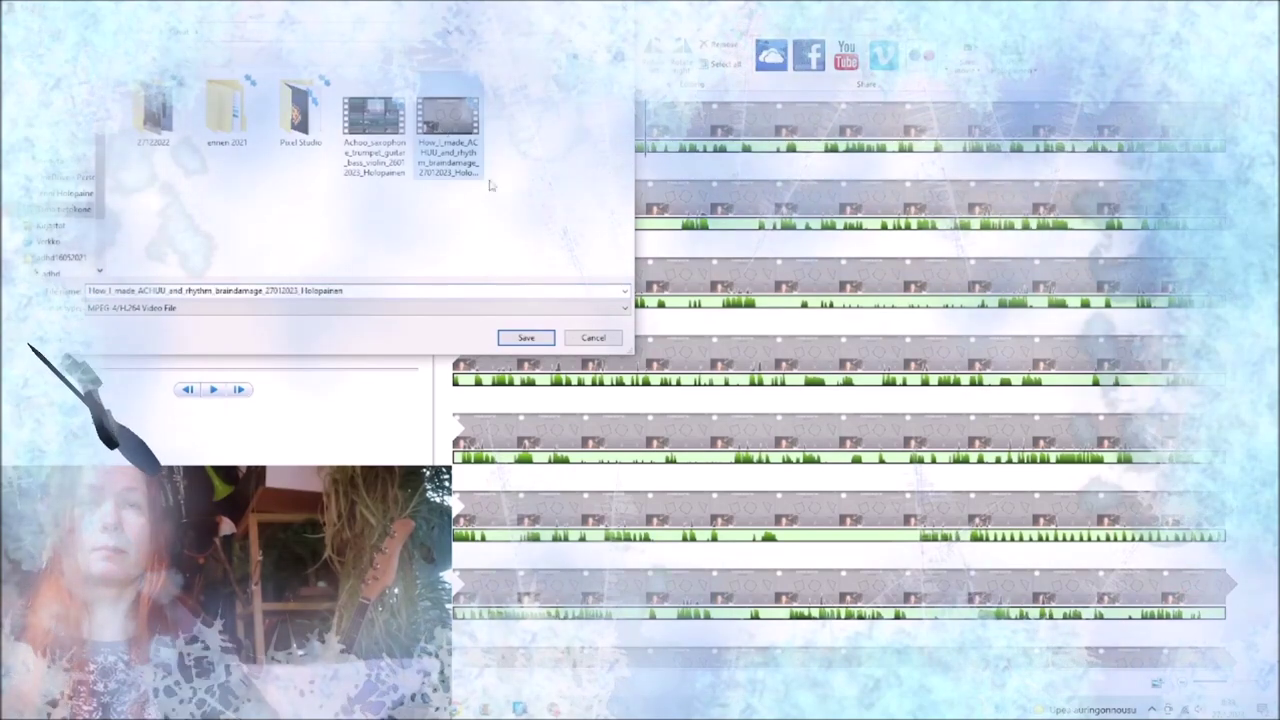